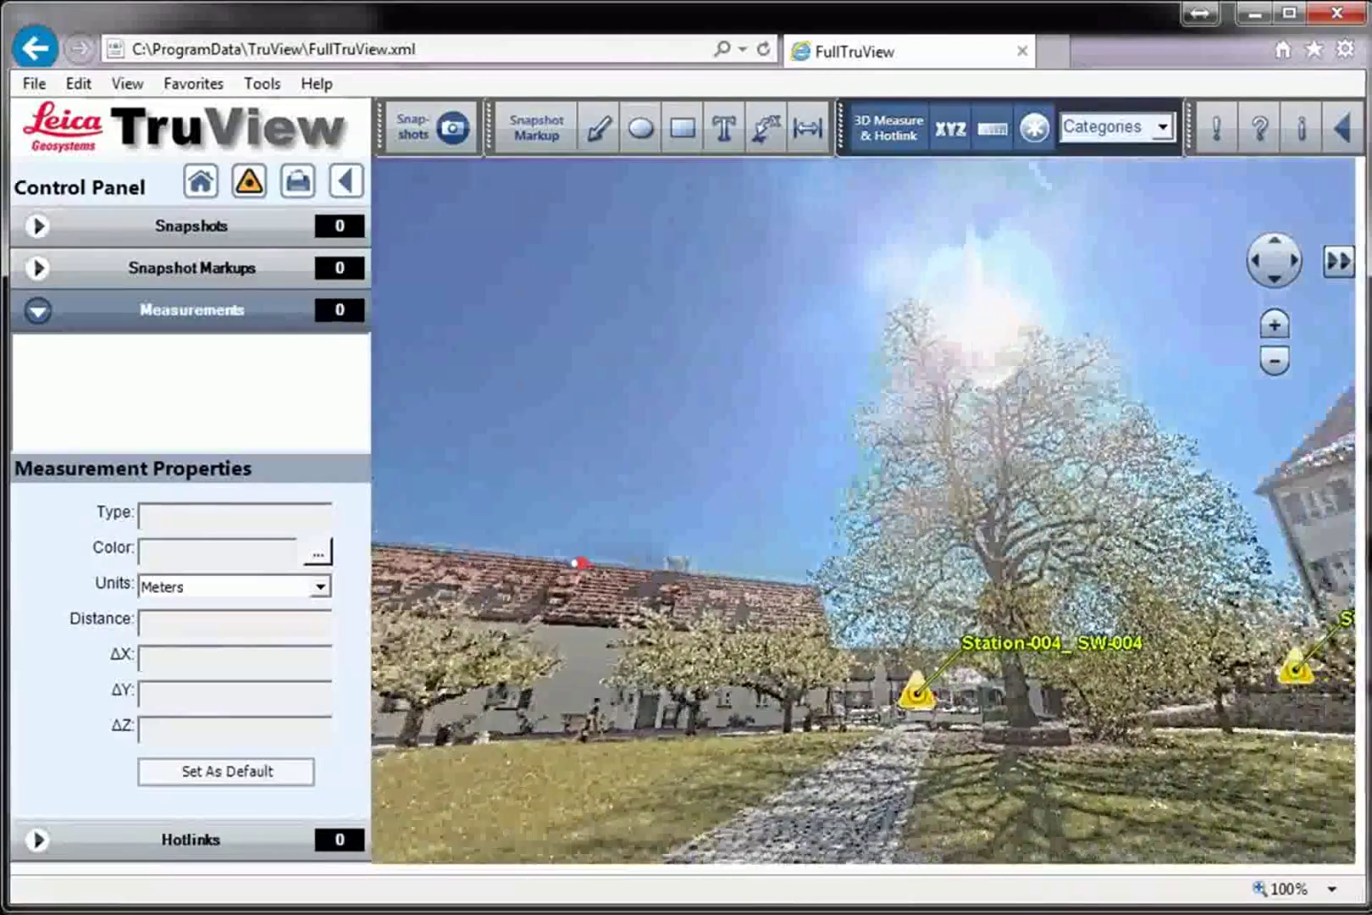
Open the neighbouring Station-004 panorama, look around the courtyard, and return to the Station-003 panorama
left_click(910, 691)
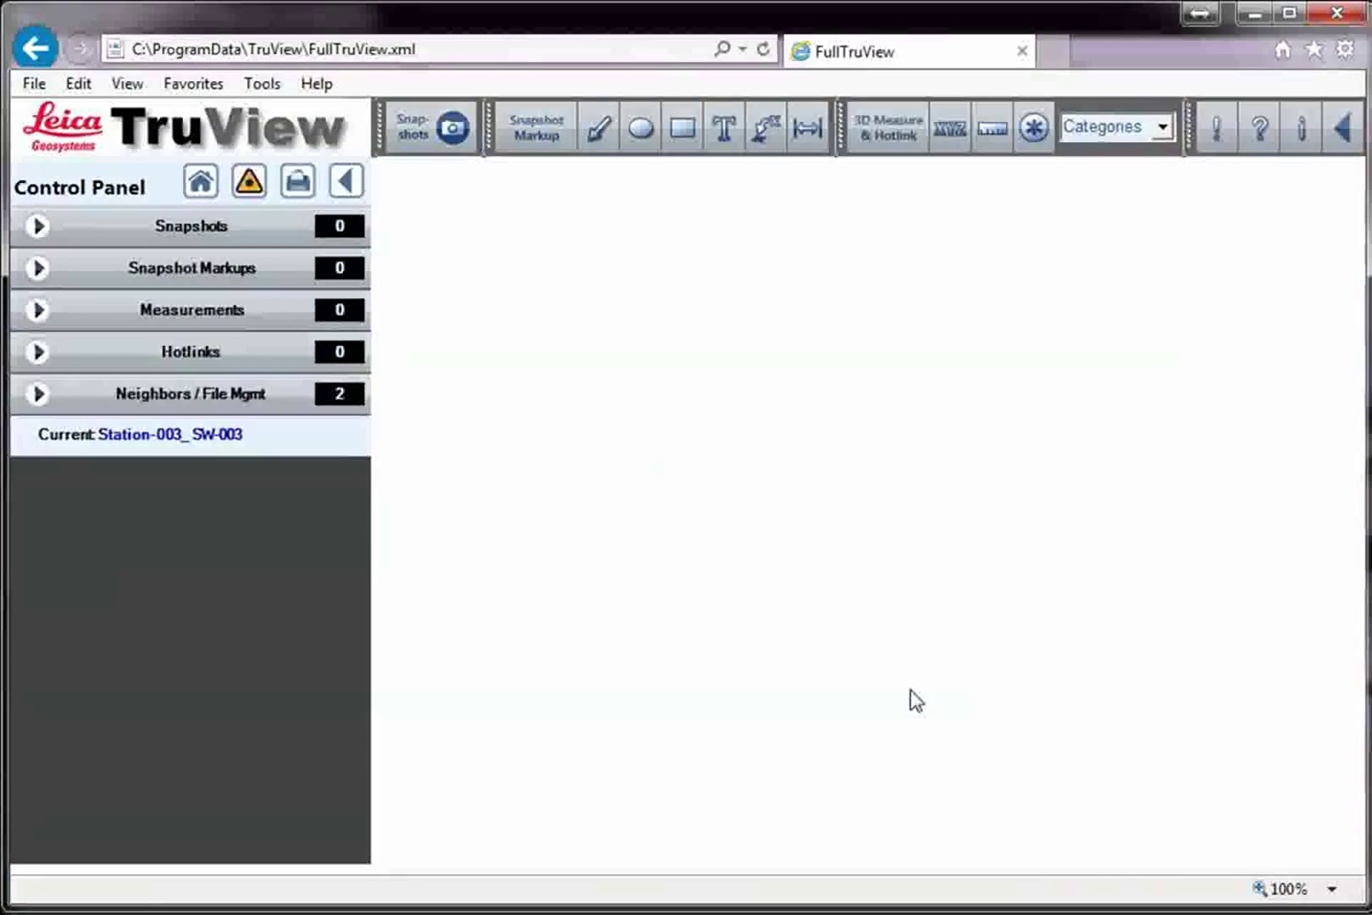
left_click_drag(910, 693, 871, 690)
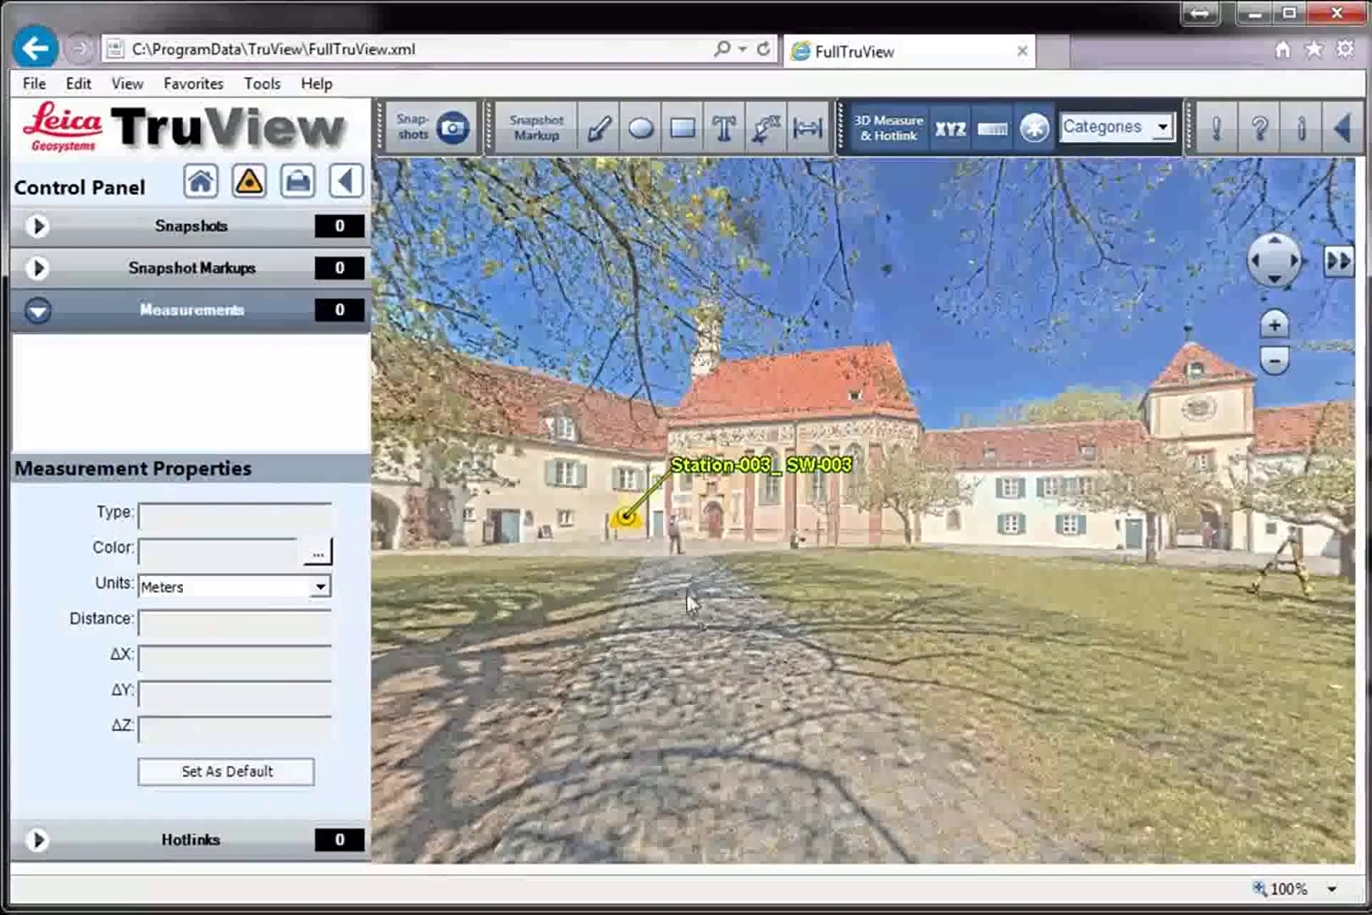
left_click(629, 519)
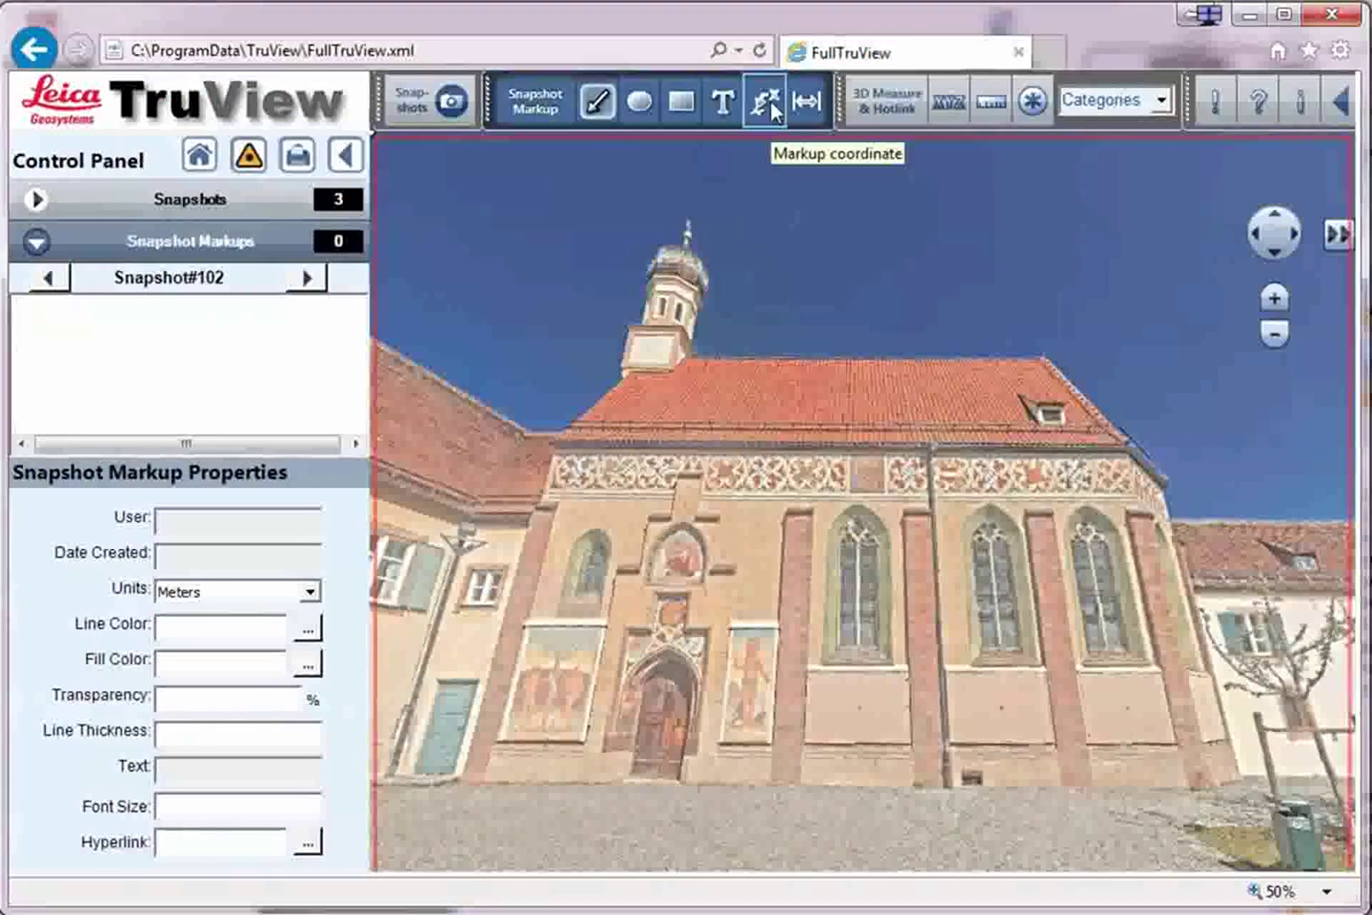
Add a coordinate markup at the tip of the church tower's spire, placing its label beside the spire
left_click(771, 101)
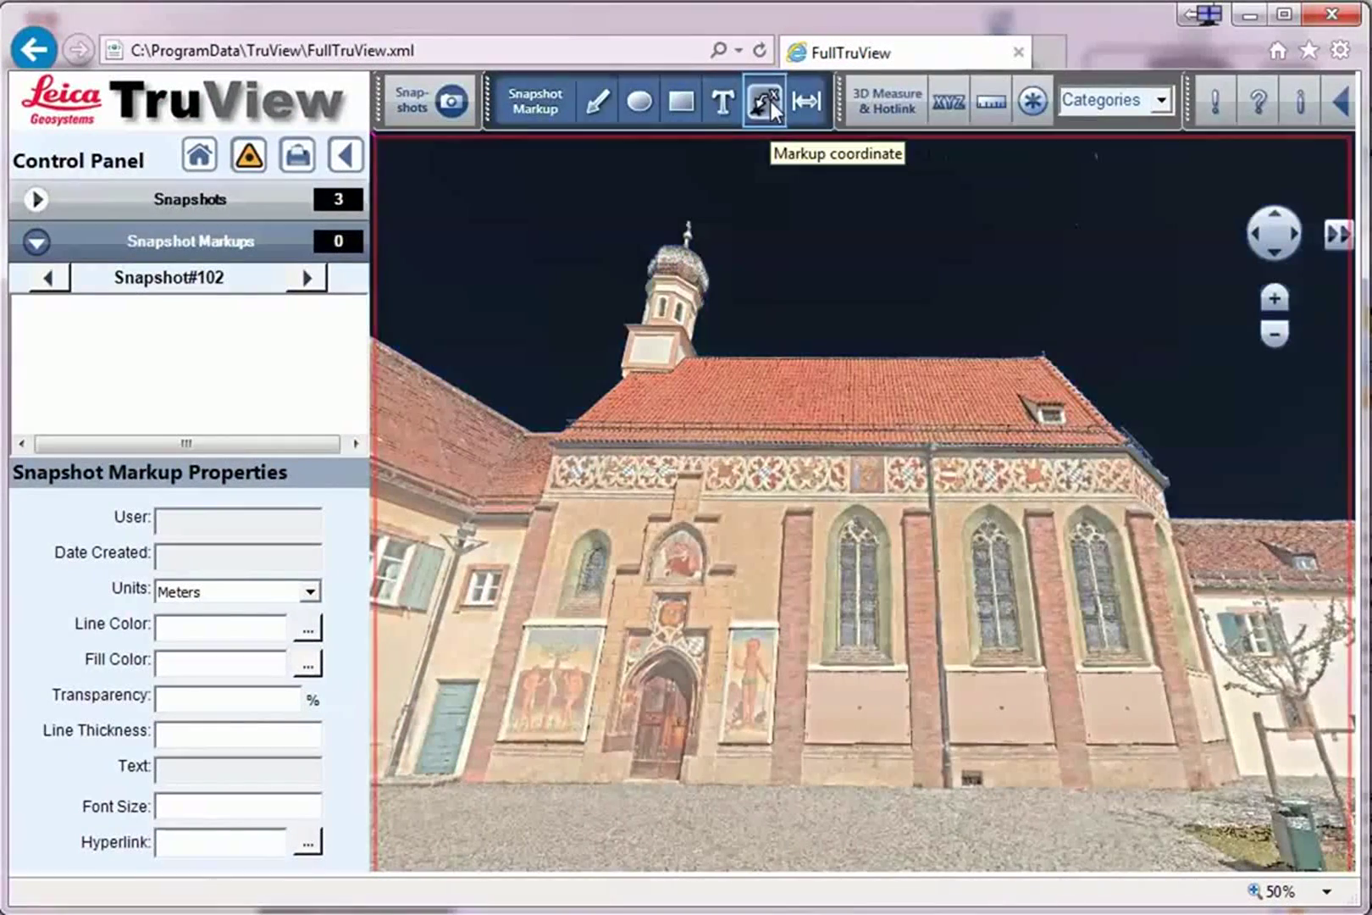
left_click(691, 222)
left_click_drag(690, 222, 773, 231)
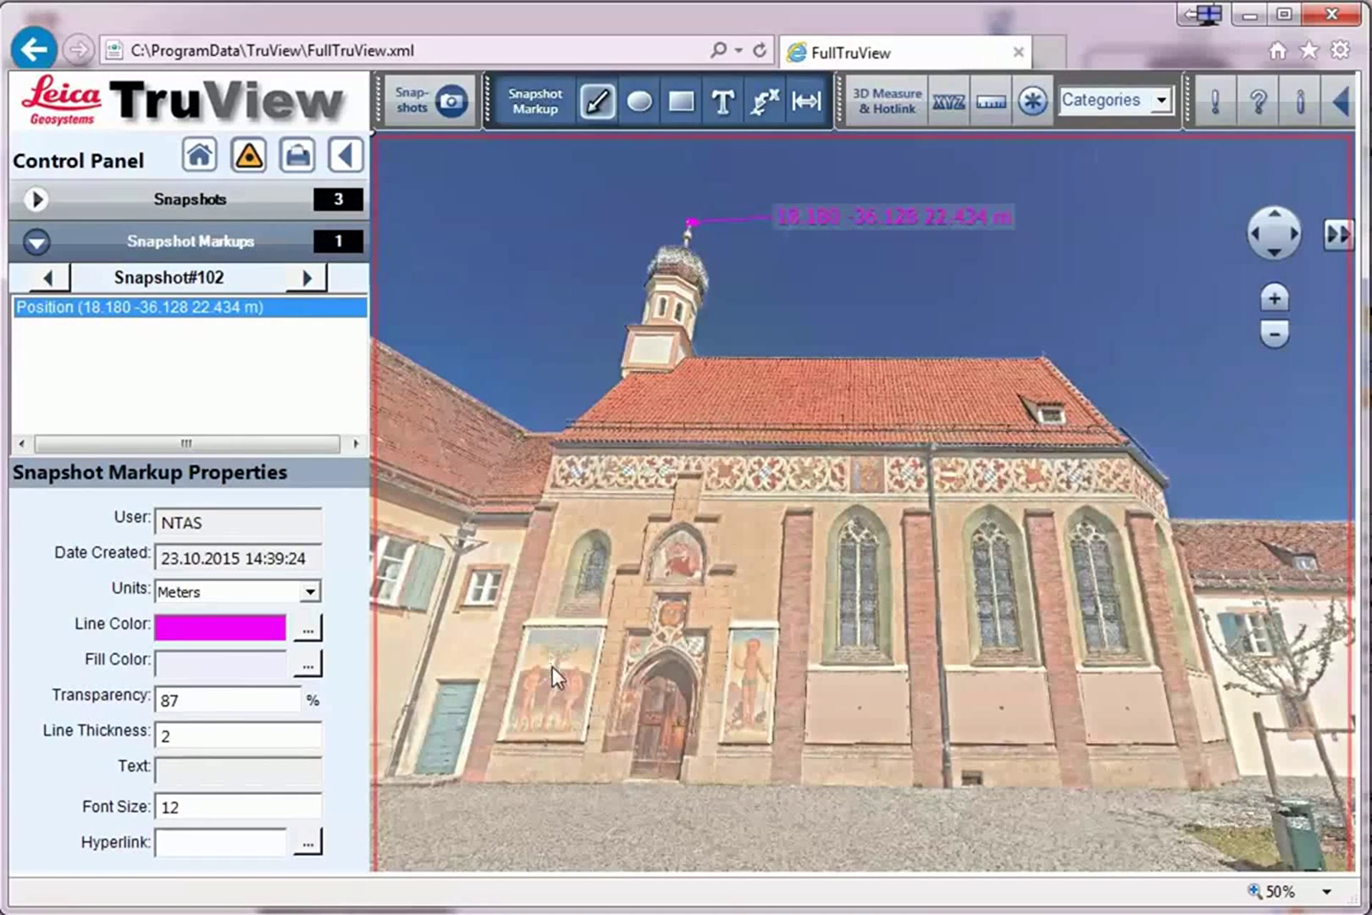
Draw an arrow from the ground to the mural beside the church door and label it "Adam and Eve"
left_click_drag(552, 669, 536, 806)
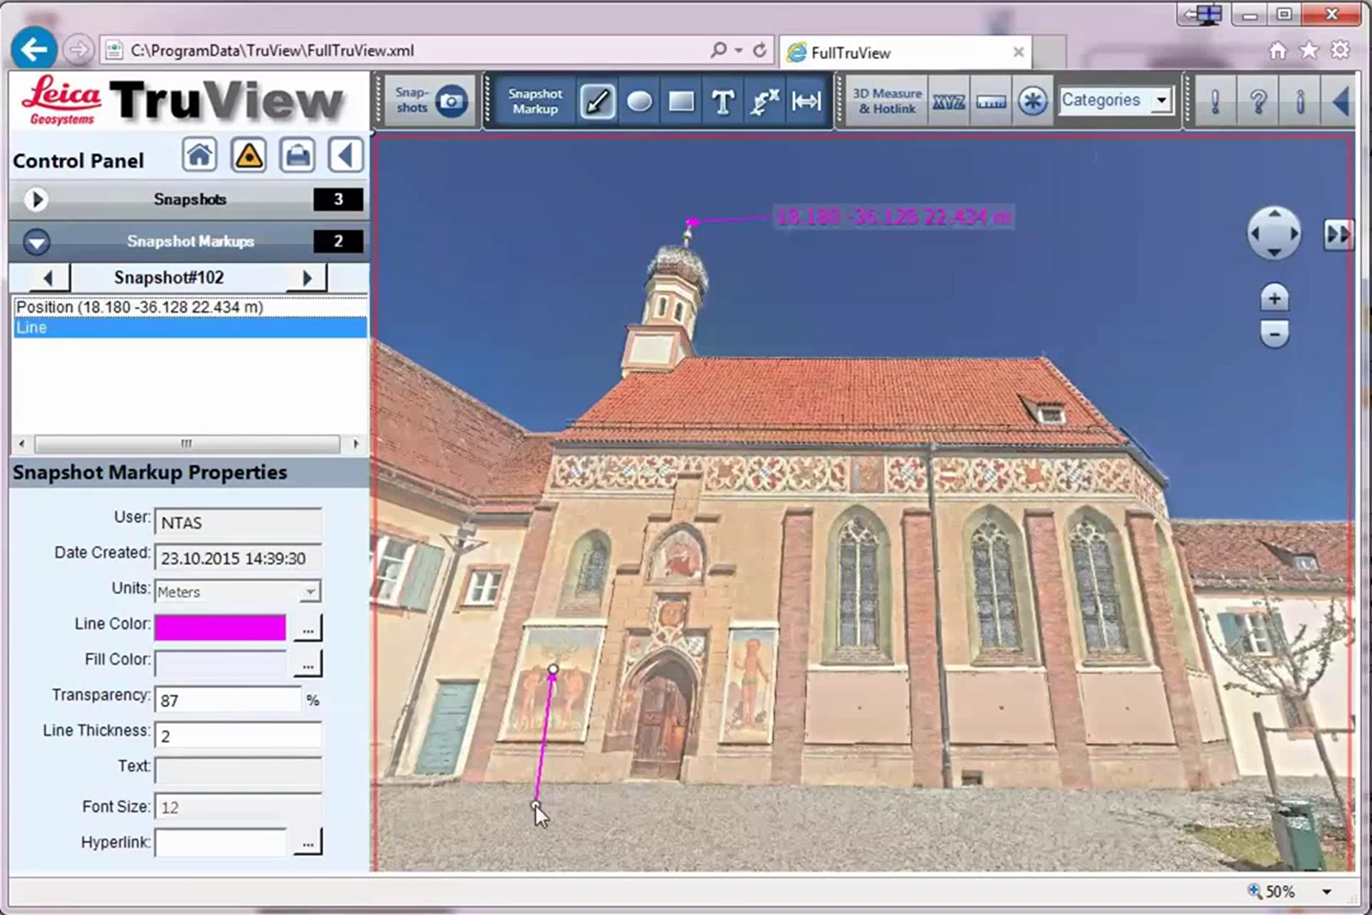
left_click(723, 102)
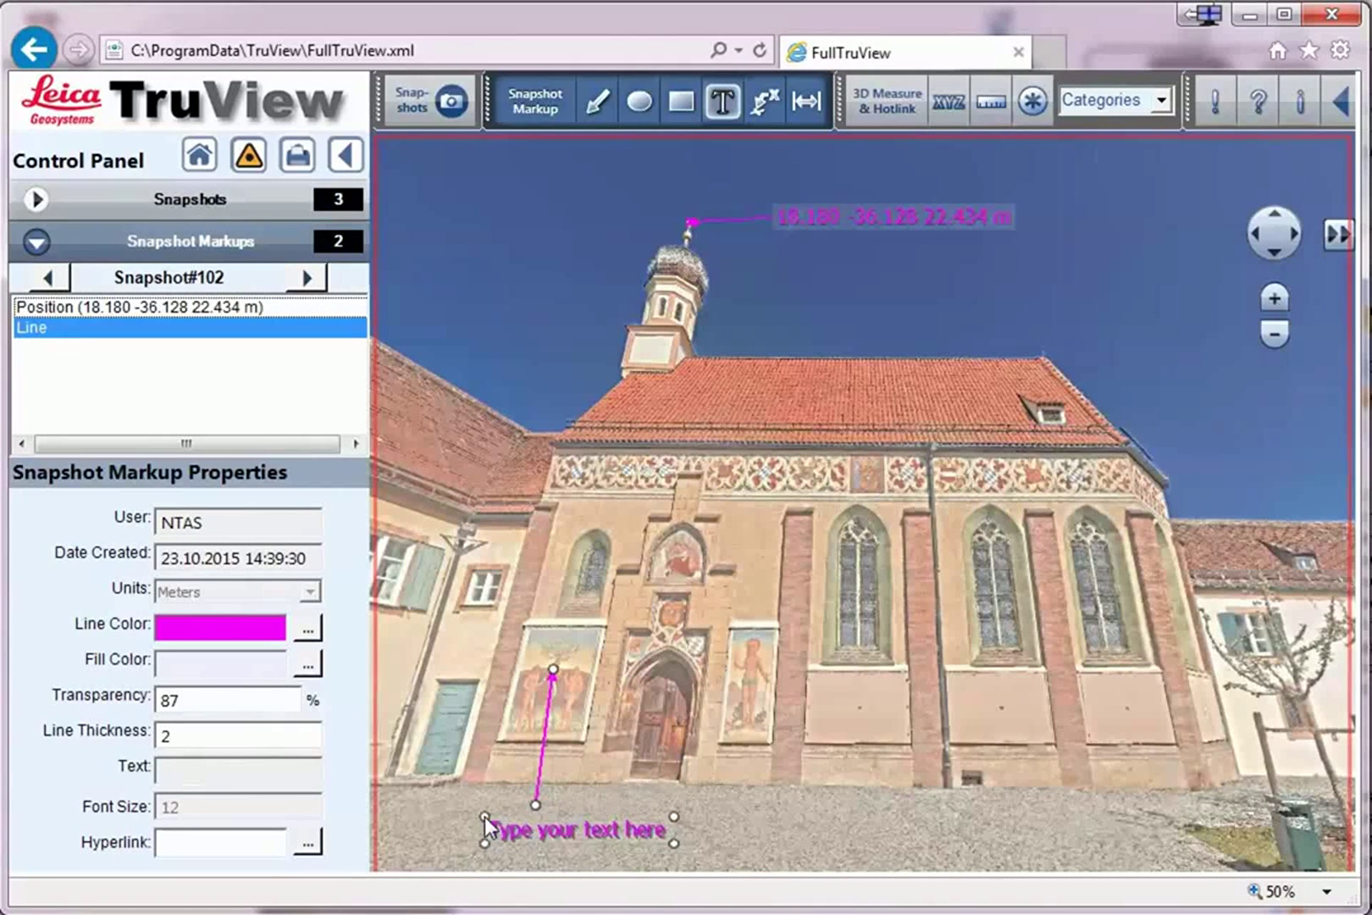
left_click(485, 816)
type("Adam")
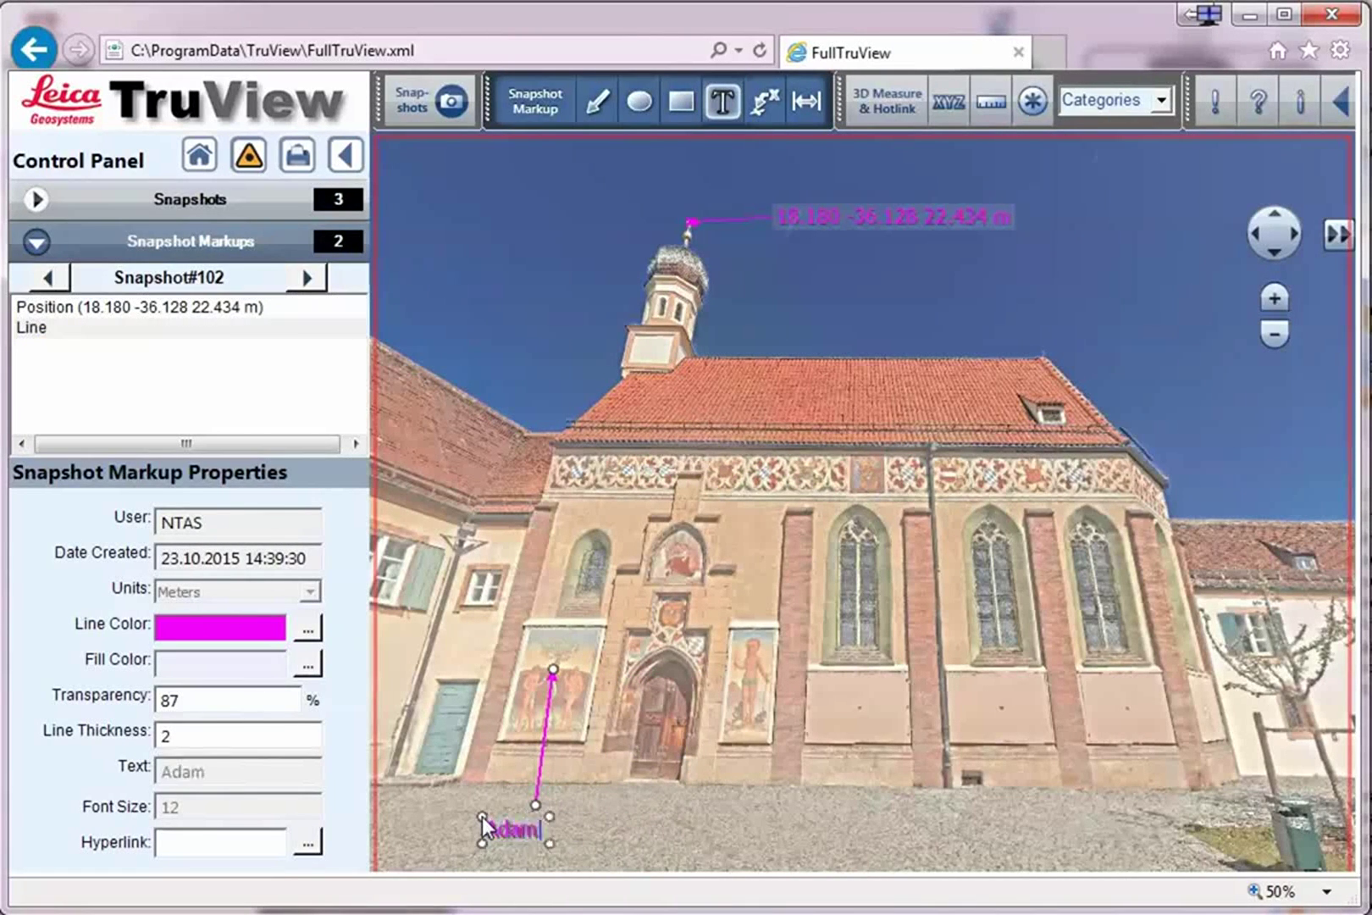
type(" and Eve")
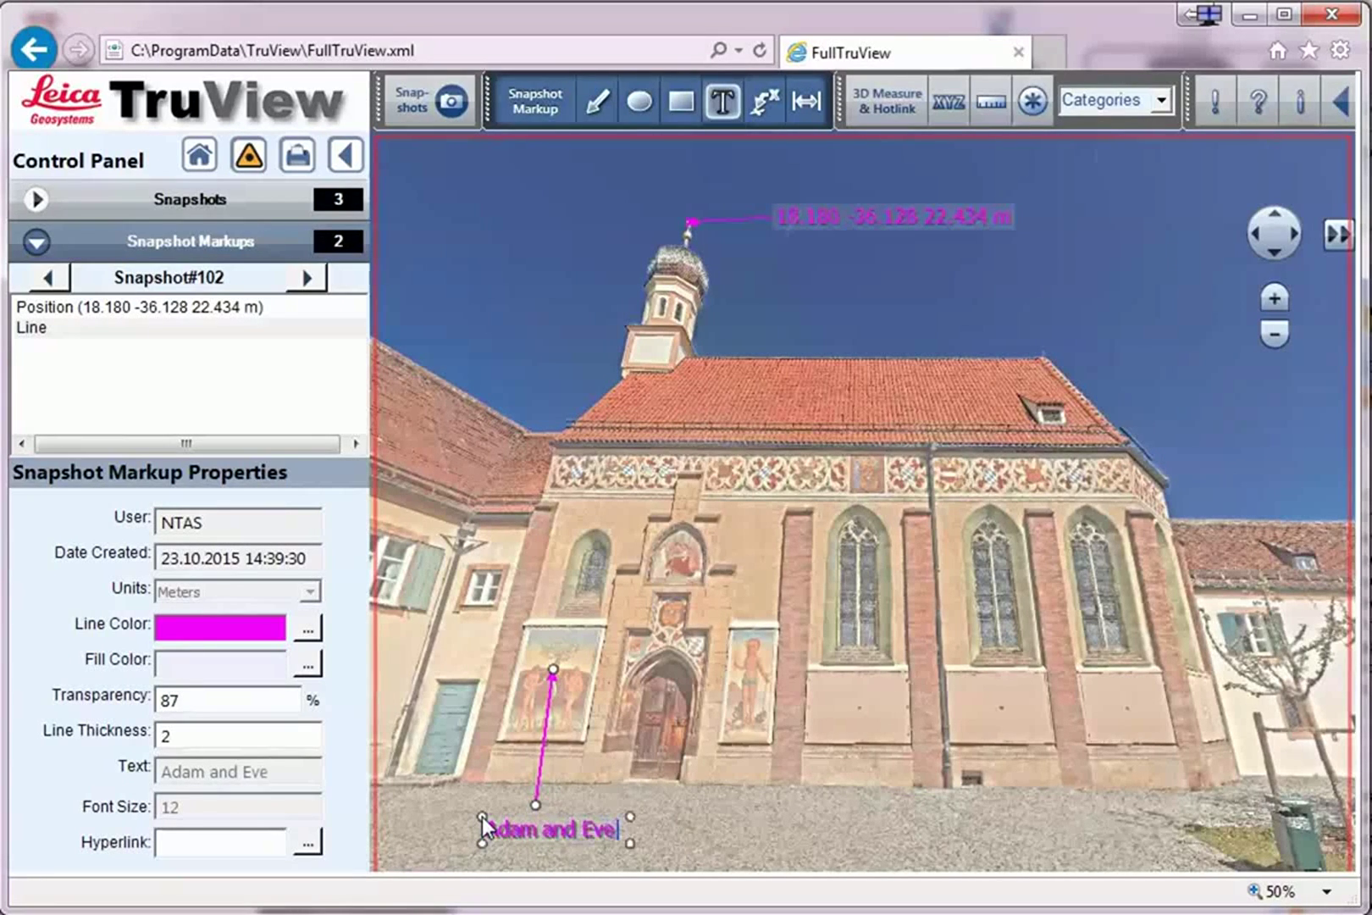
key("Return")
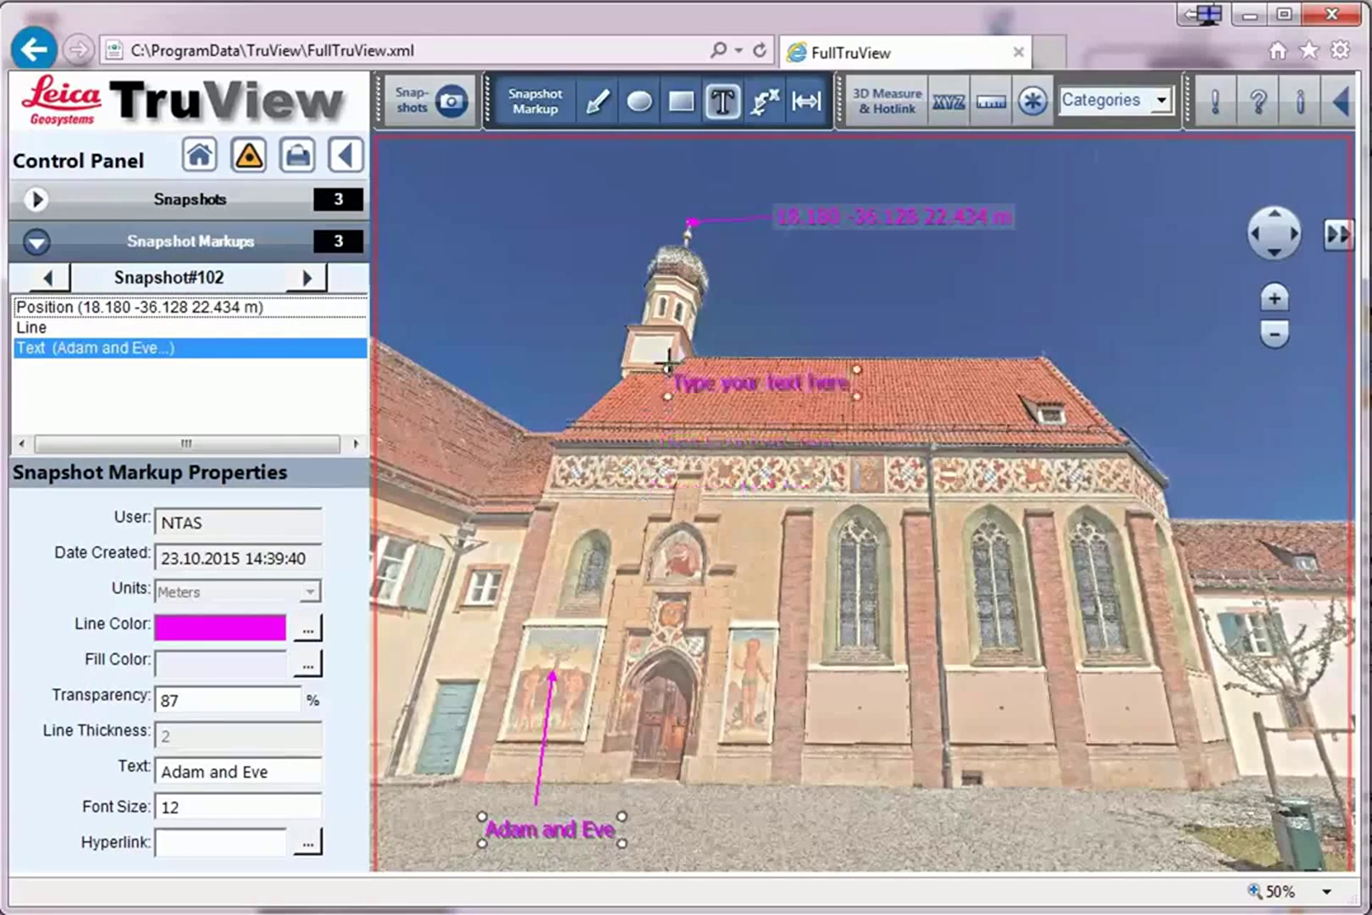
Add a distance markup along the church's eaves from one roof corner to the other, placing its label on the roof
left_click(815, 116)
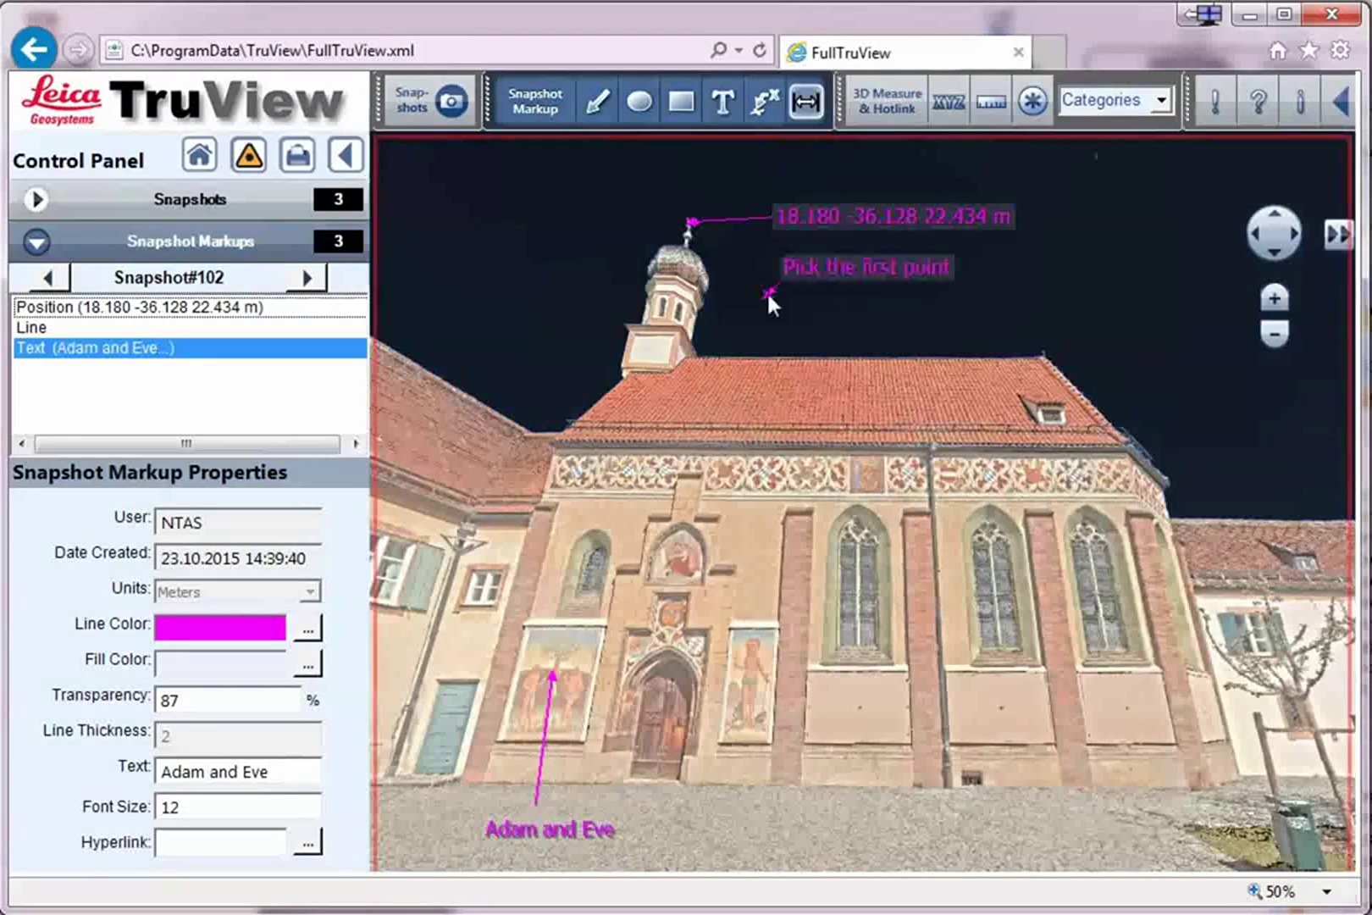
left_click(558, 439)
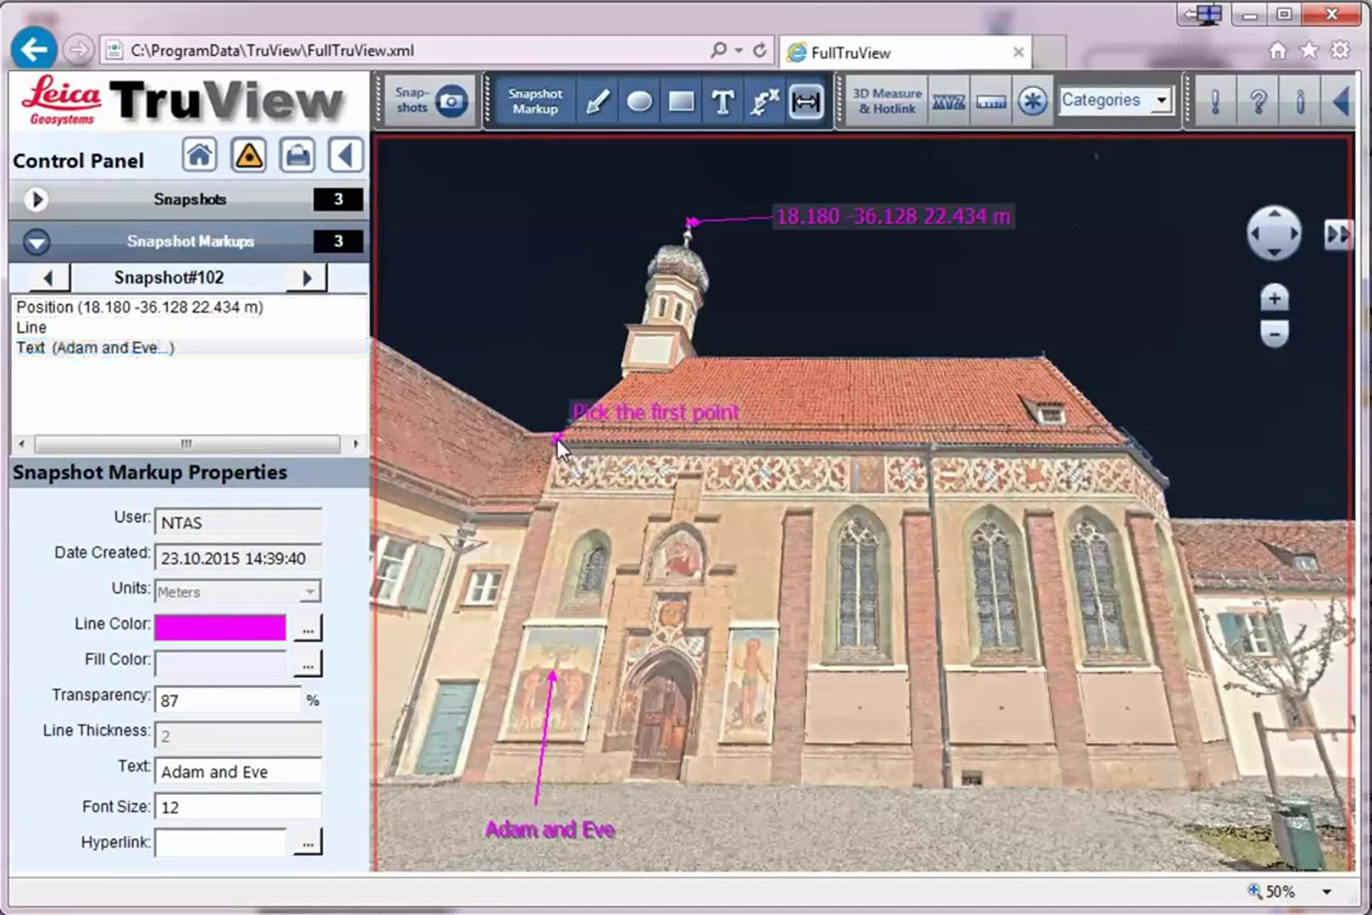
left_click(1125, 440)
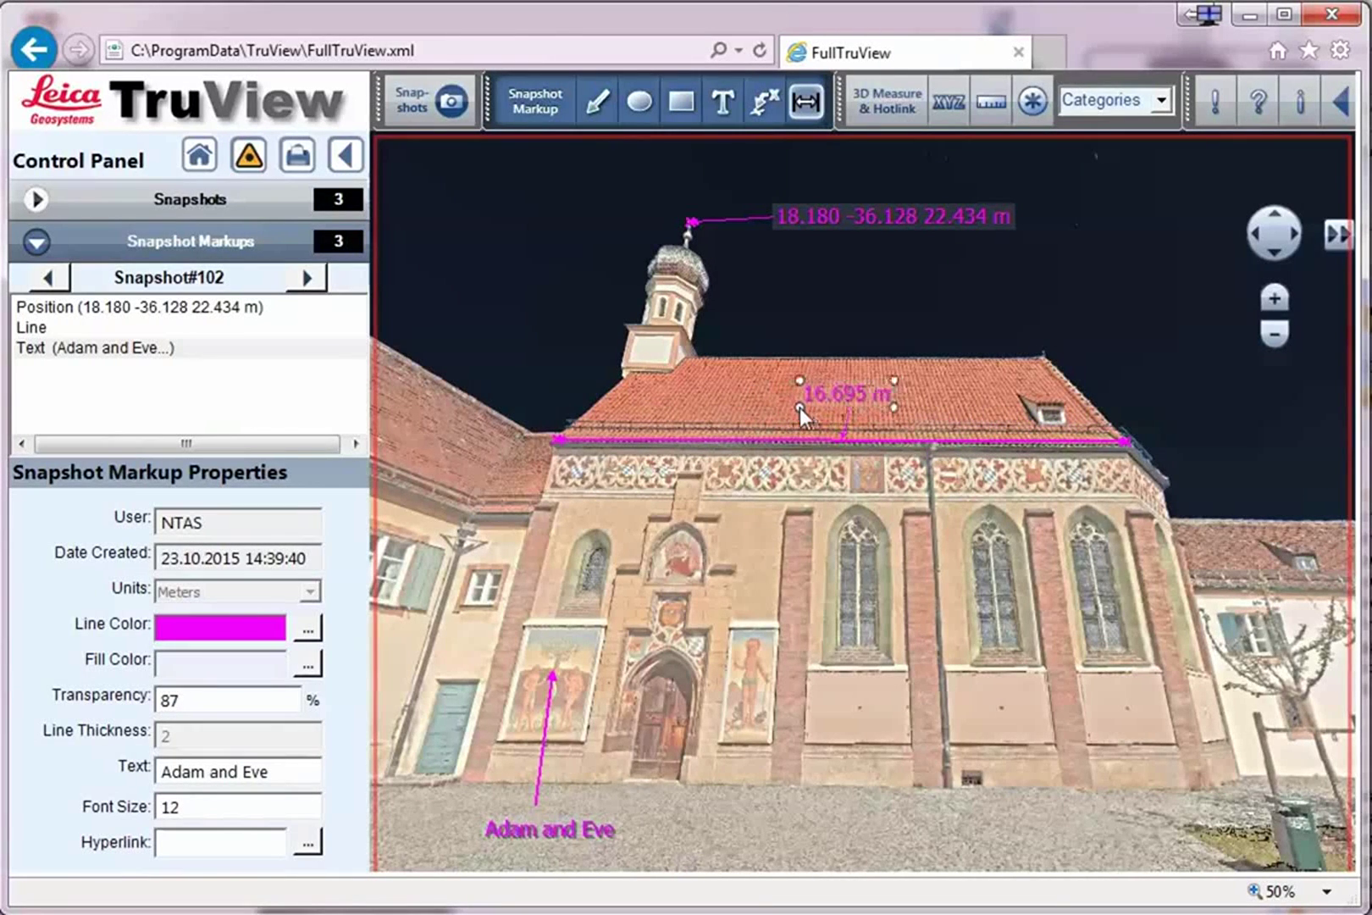
left_click(796, 409)
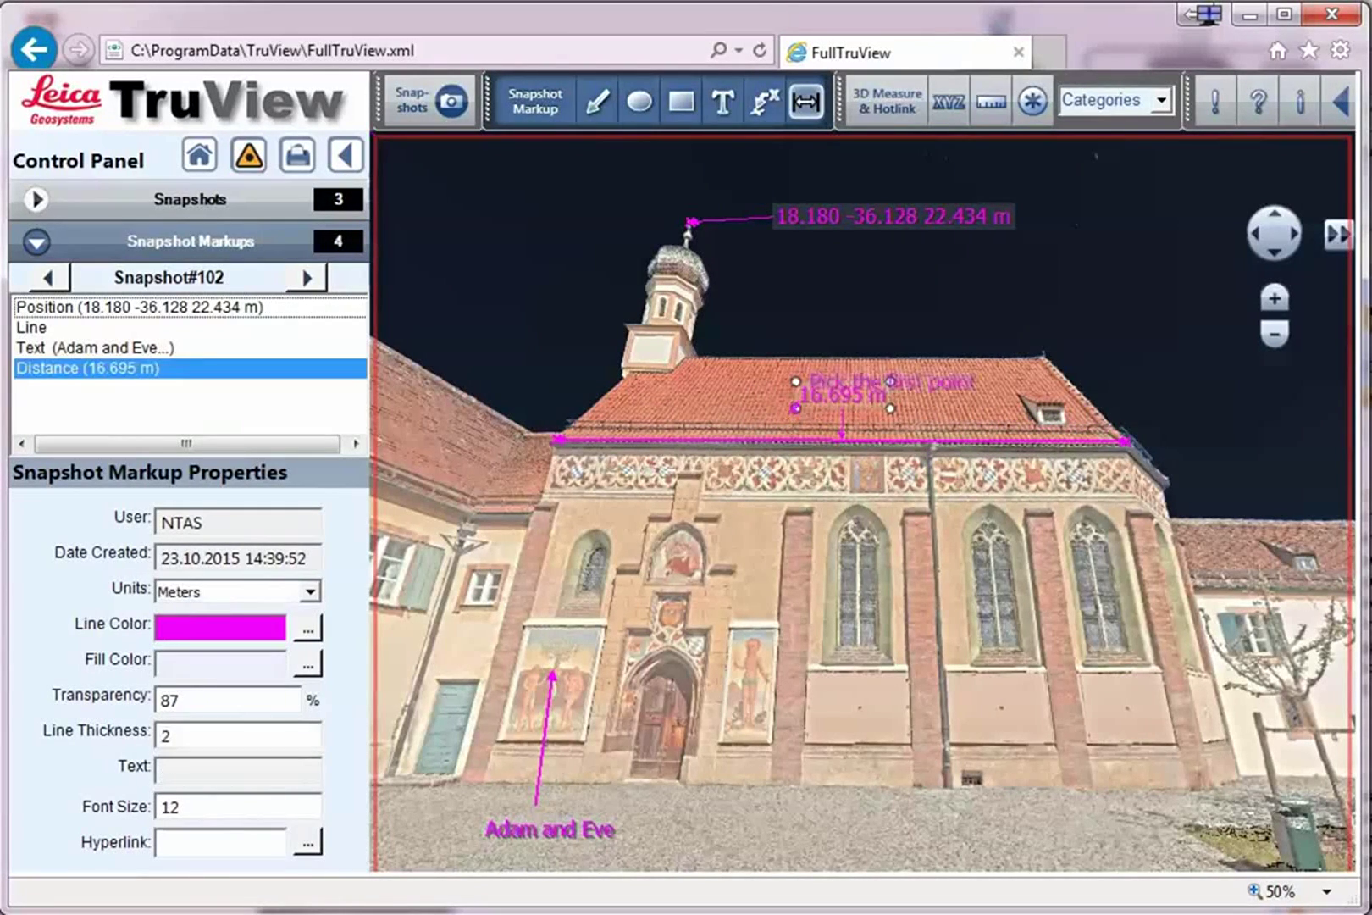
Change the distance markup's line color to yellow
left_click(307, 628)
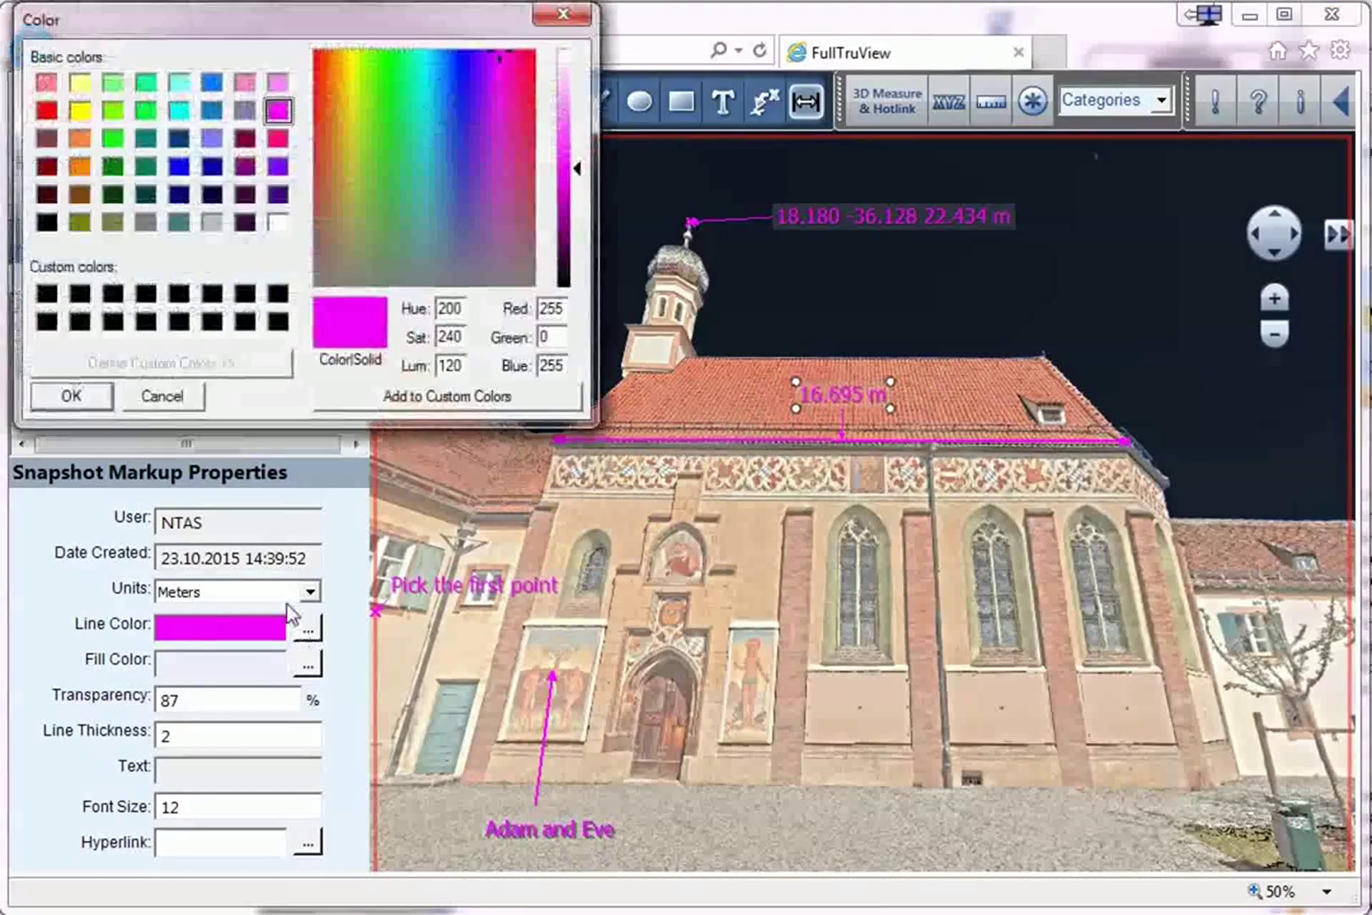
left_click(83, 112)
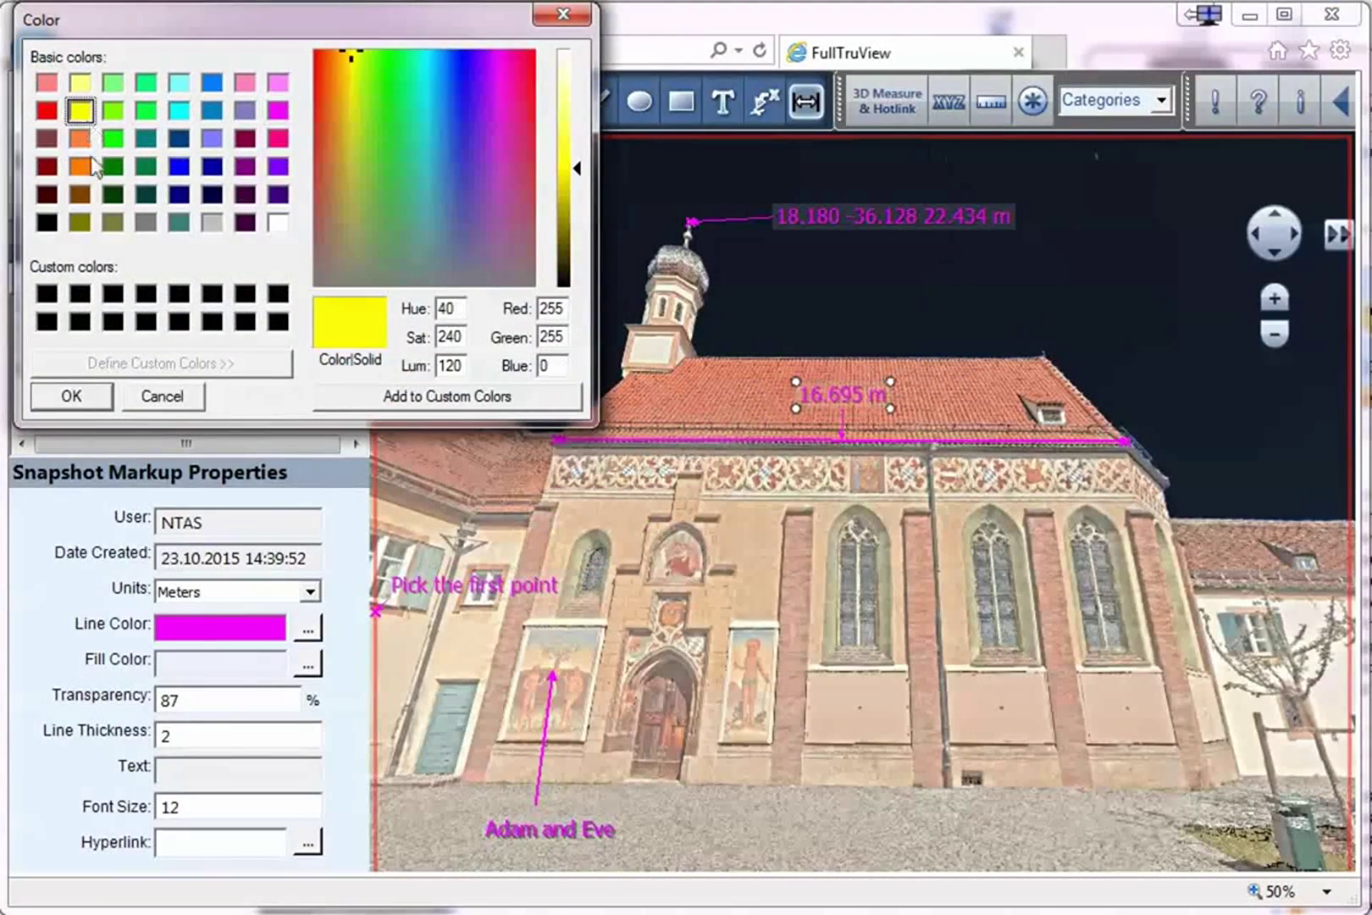
left_click(69, 396)
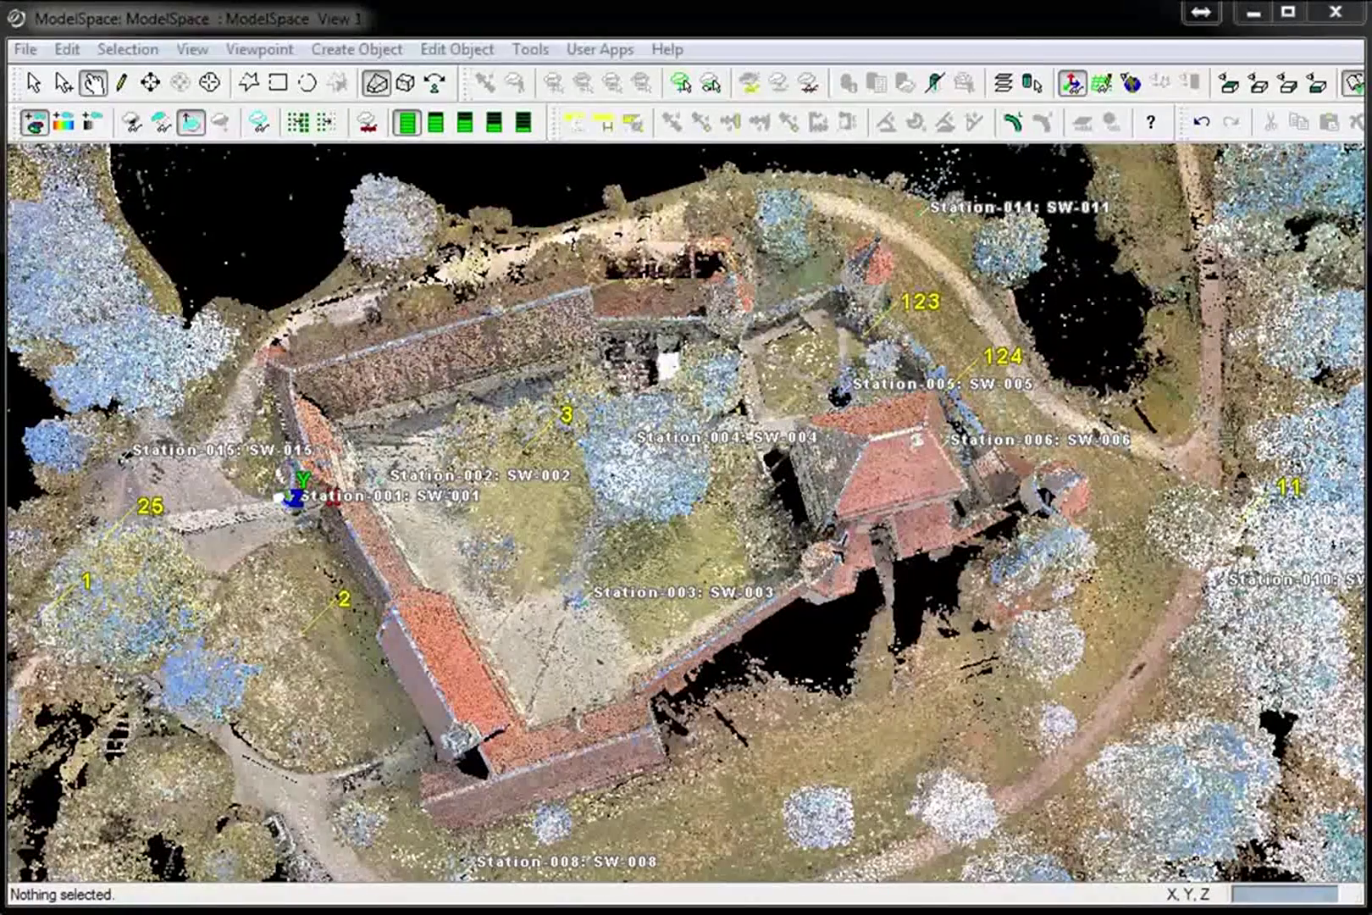
In the Cyclone ModelSpace, show the castle point cloud in an orthographic top view and turn on Cloud Silhouette
left_click(405, 82)
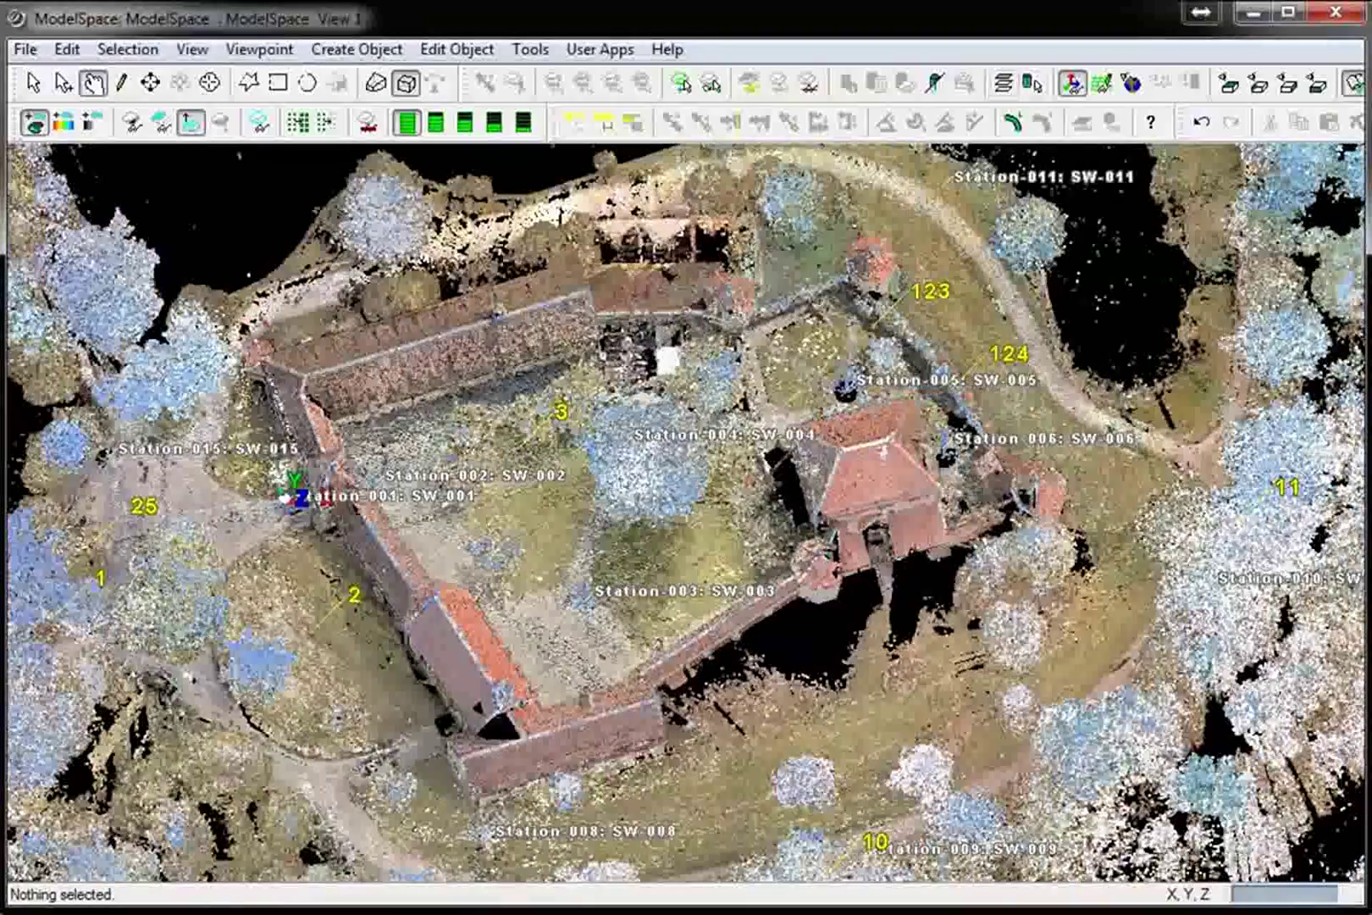
left_click(1229, 83)
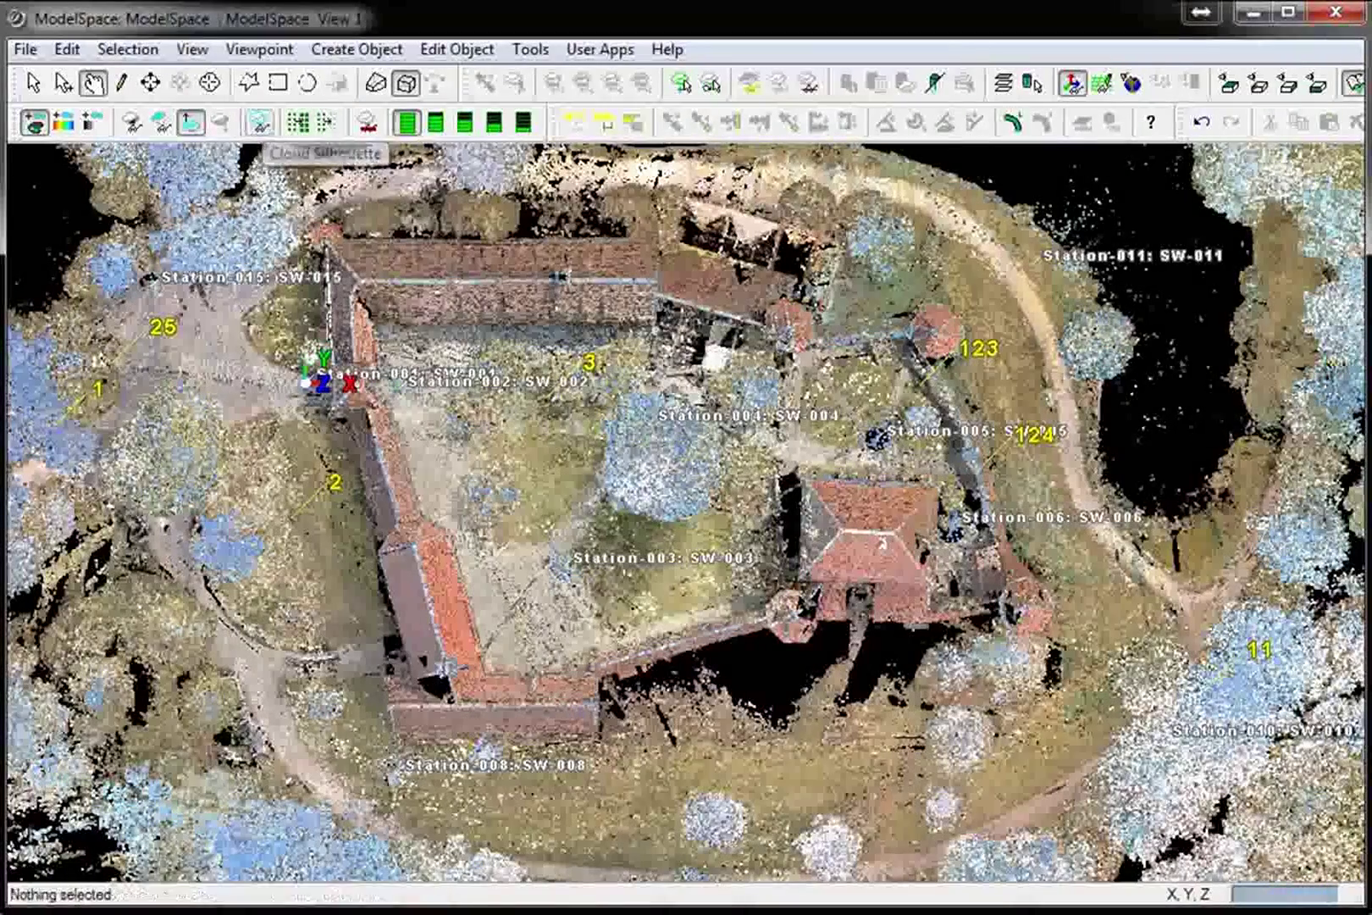
left_click(259, 123)
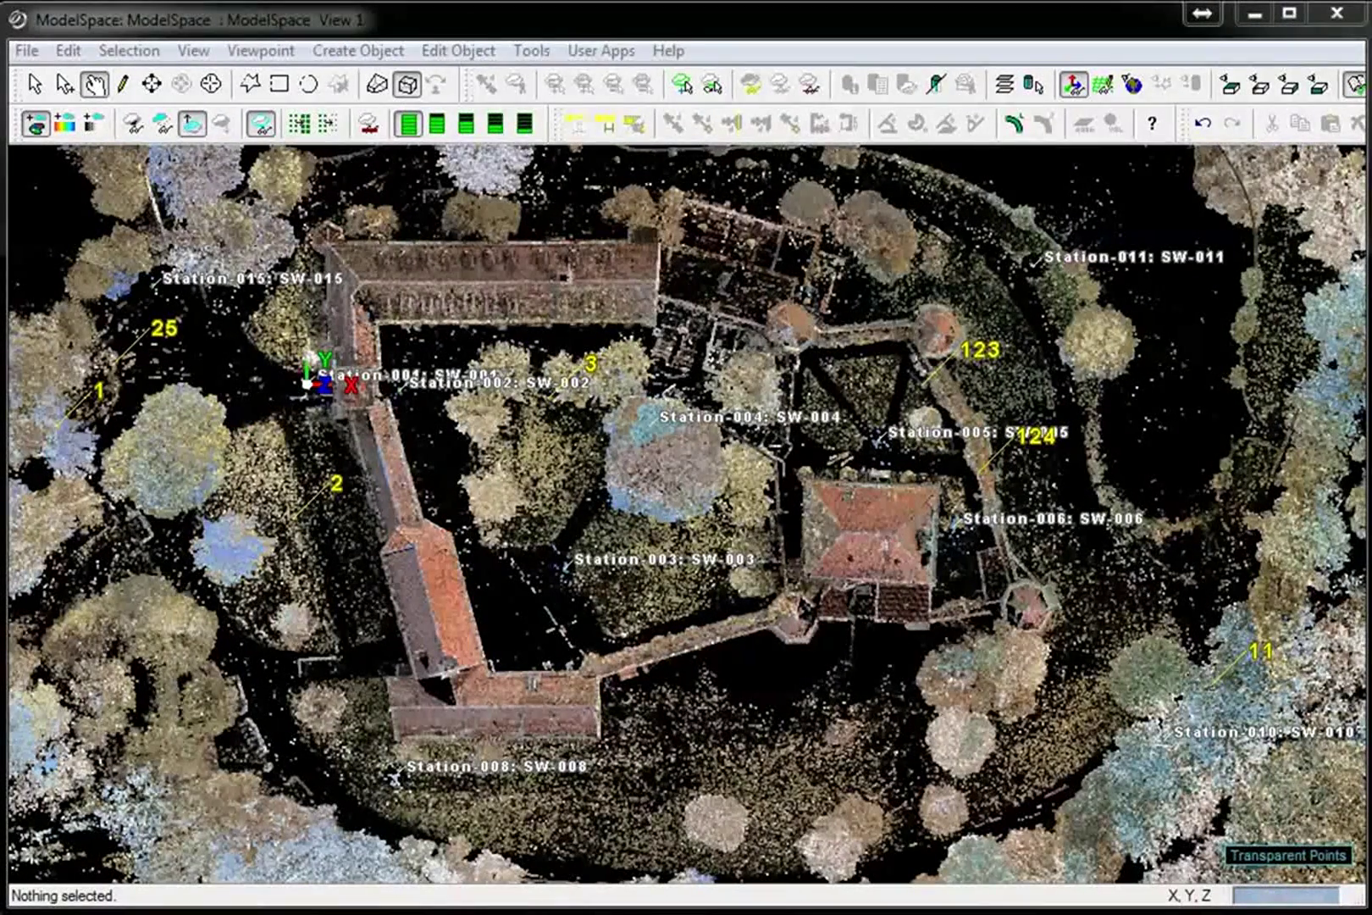
Start publishing a site map and choose the Blutenburg folder inside C:\TruView as its destination
key("alt+f")
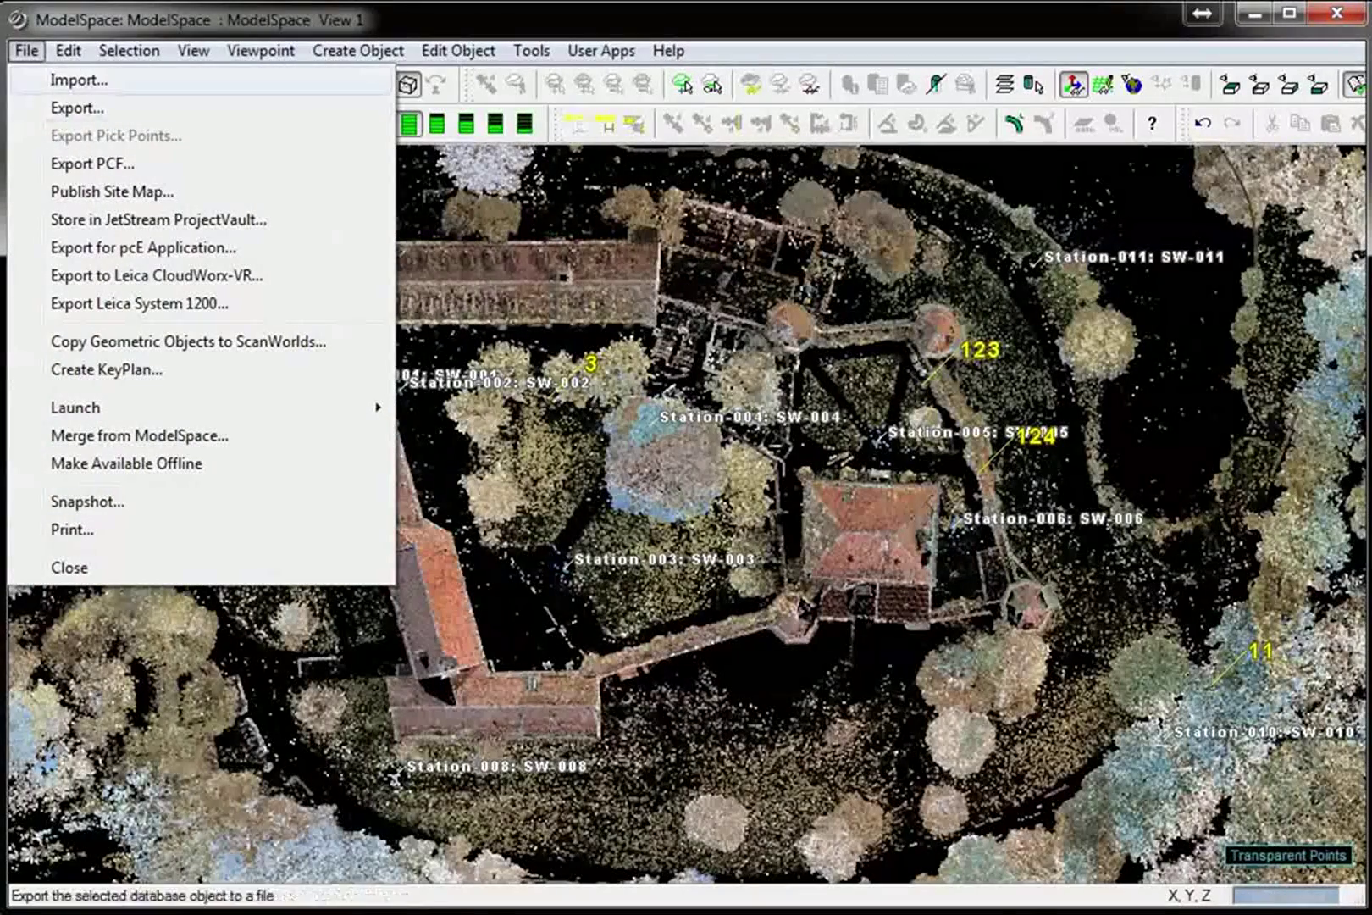
key("Down")
key("Down")
key("Down")
key("Down")
key("Return")
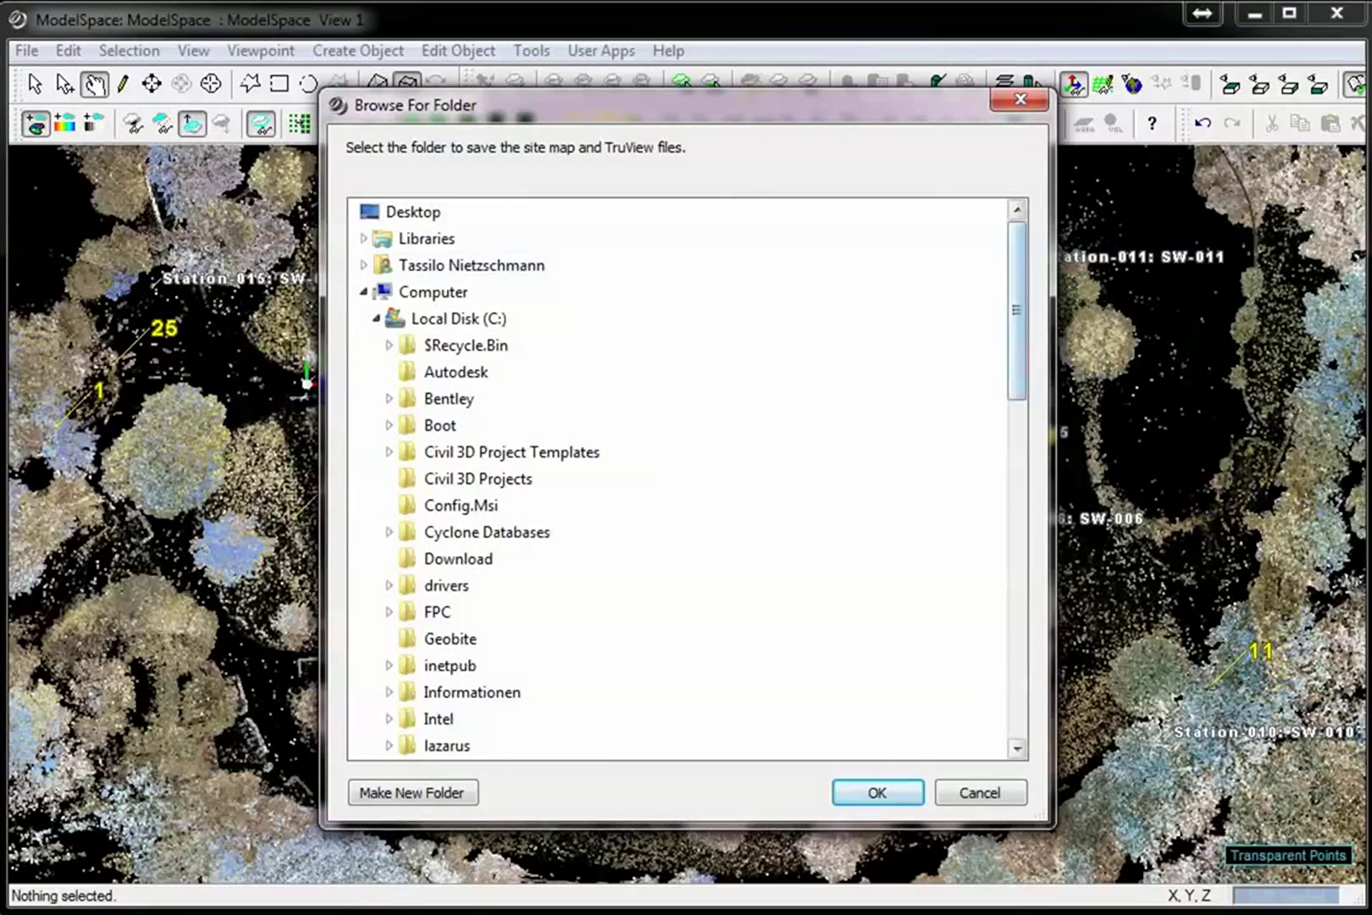
left_click_drag(1017, 310, 1017, 552)
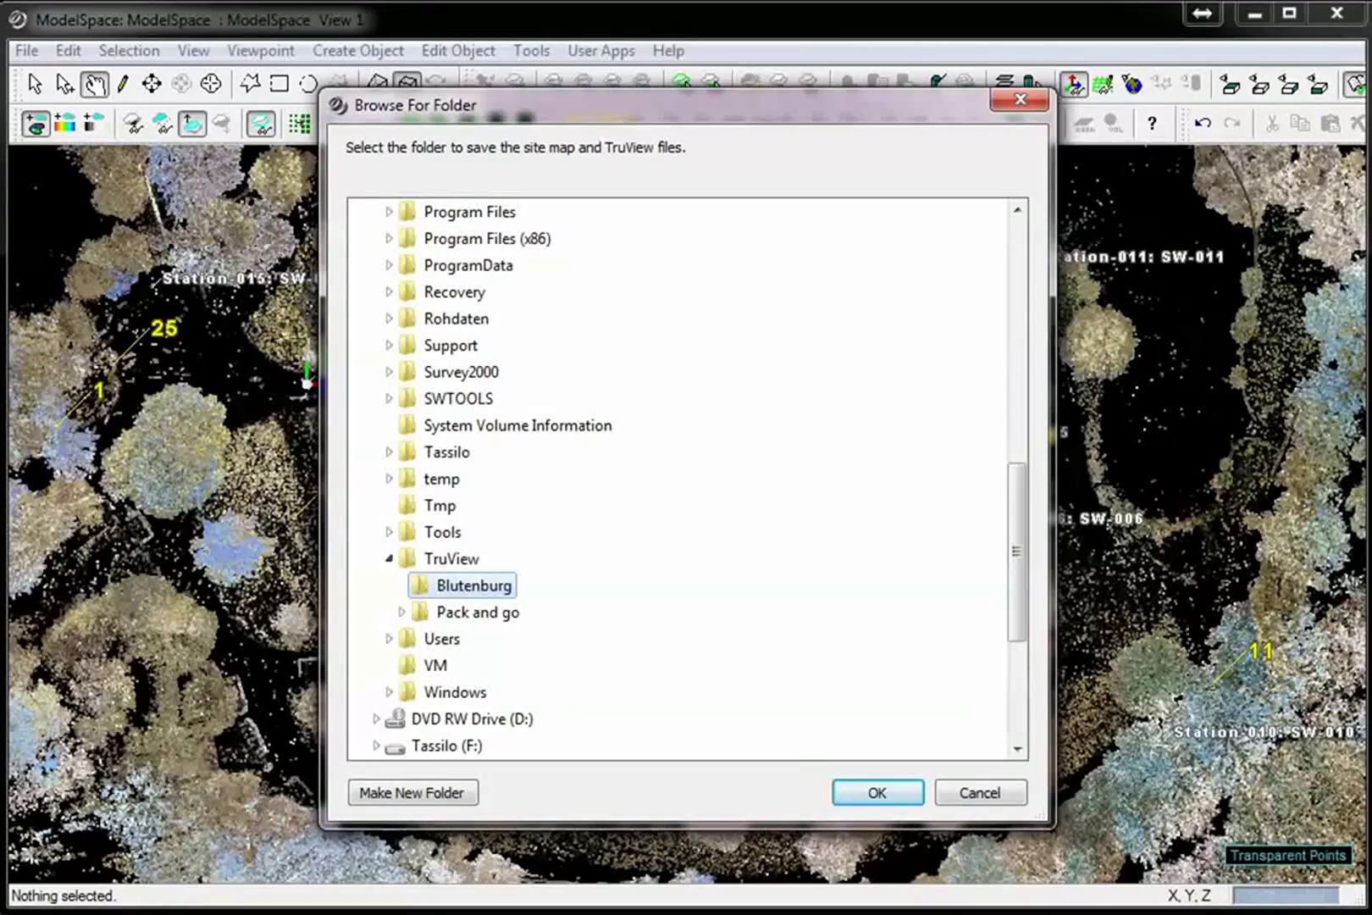
left_click(878, 792)
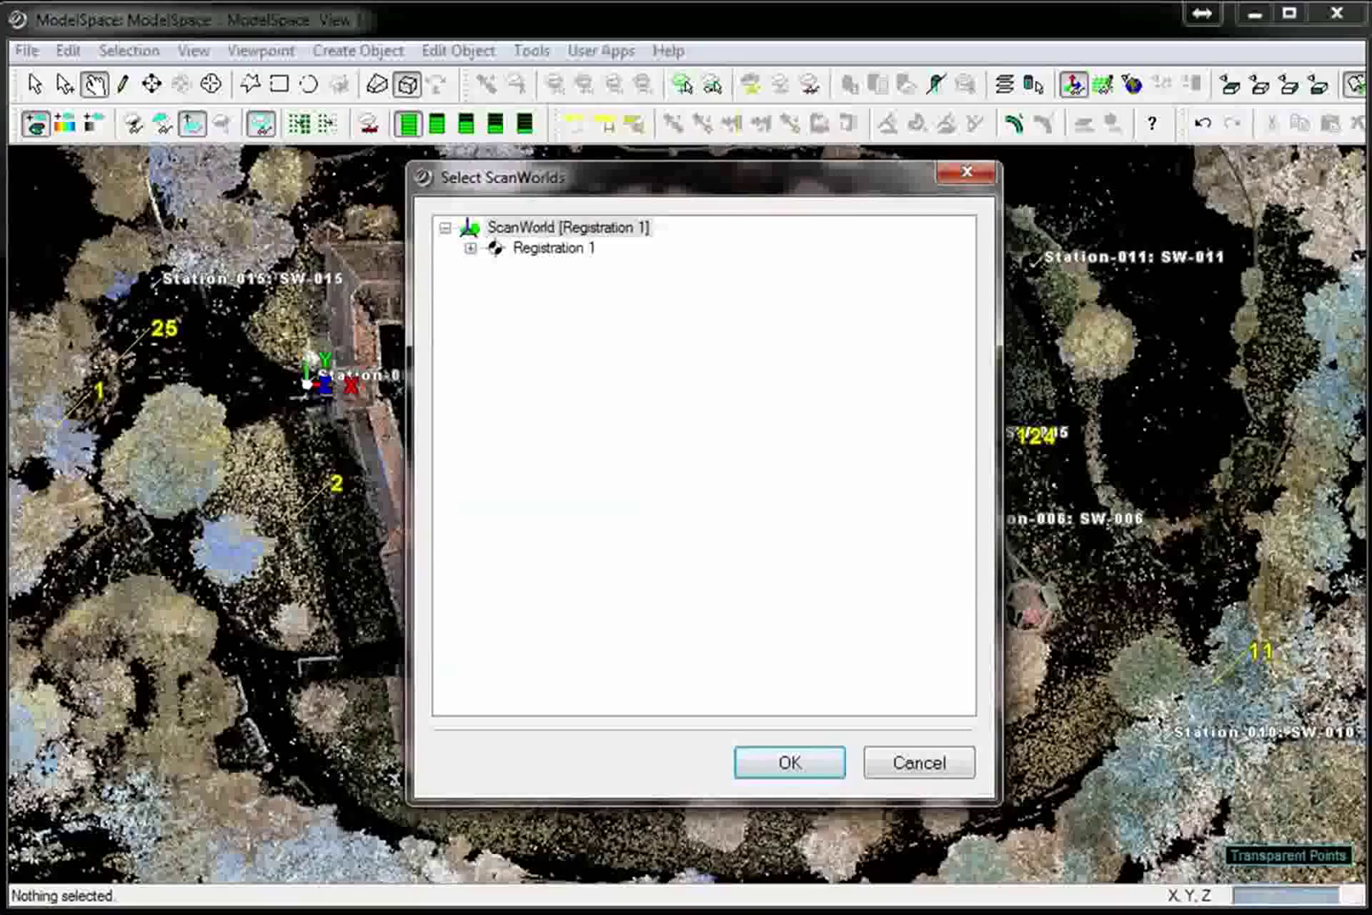
Expand Registration 1 and choose the ScanWorlds Station-003, Station-004 and Station-005 for publishing
left_click(446, 228)
left_click(446, 228)
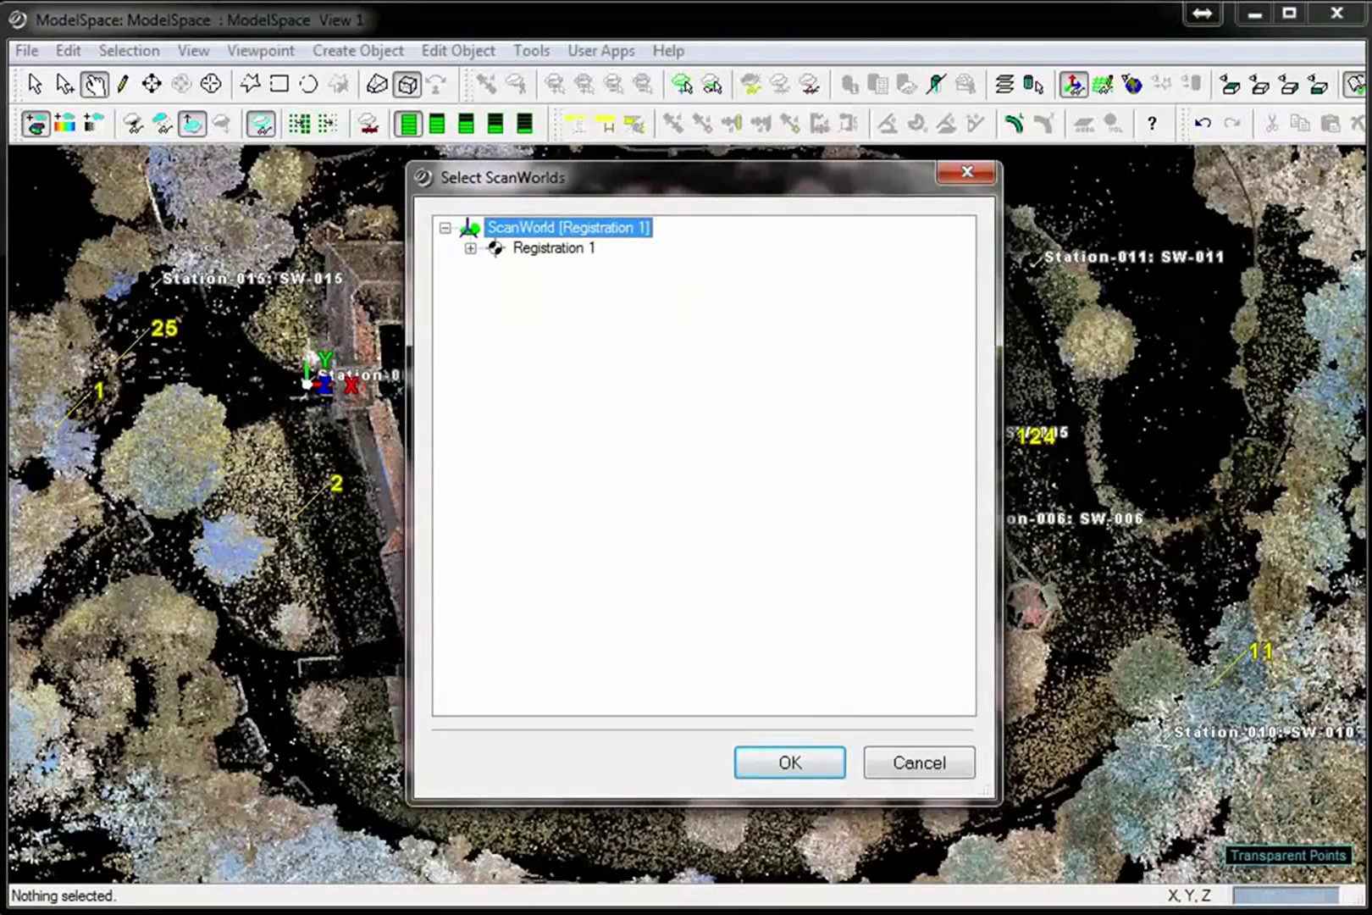
left_click(471, 248)
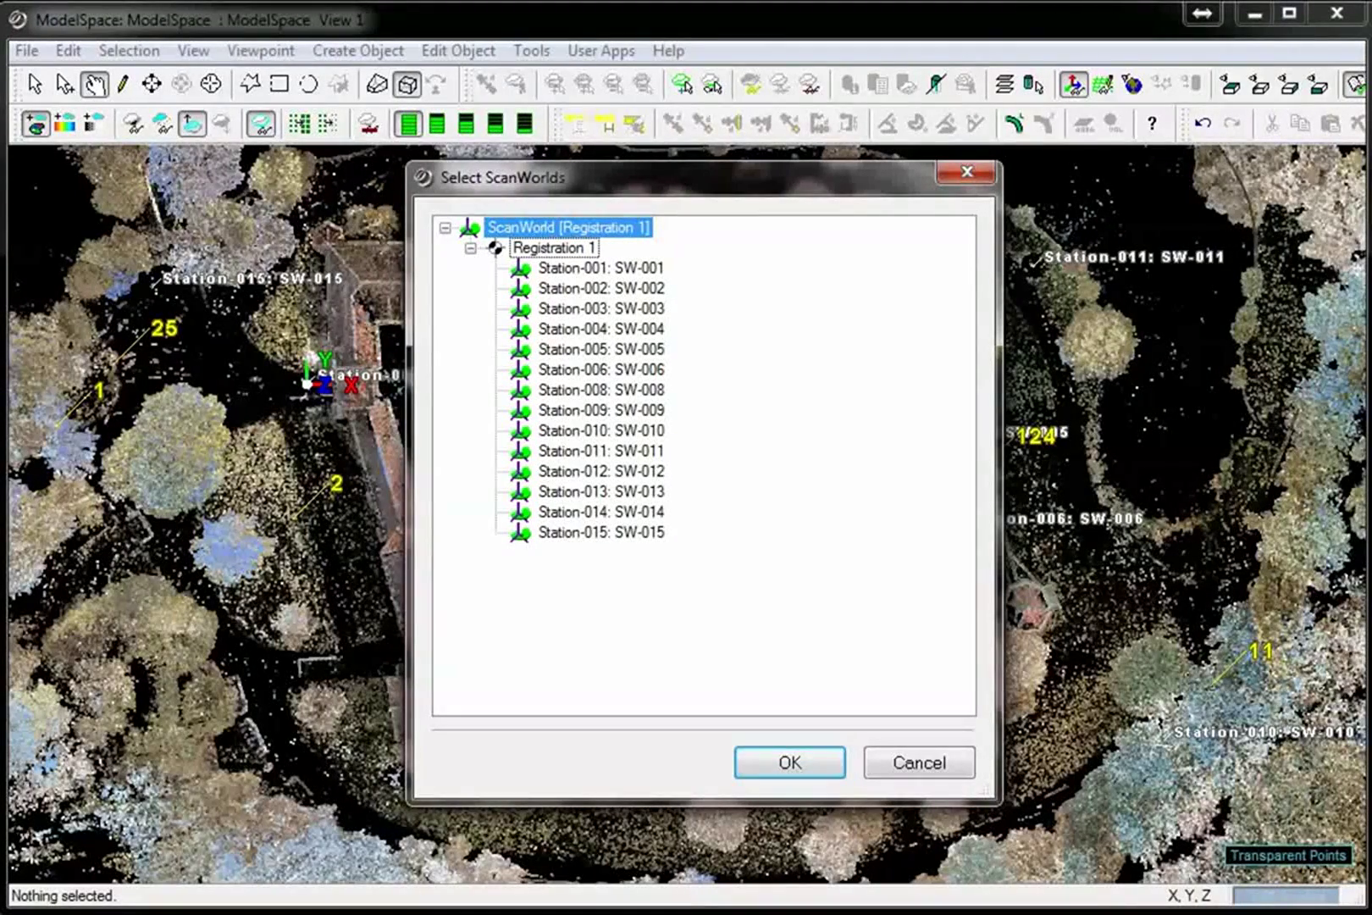
left_click(602, 309)
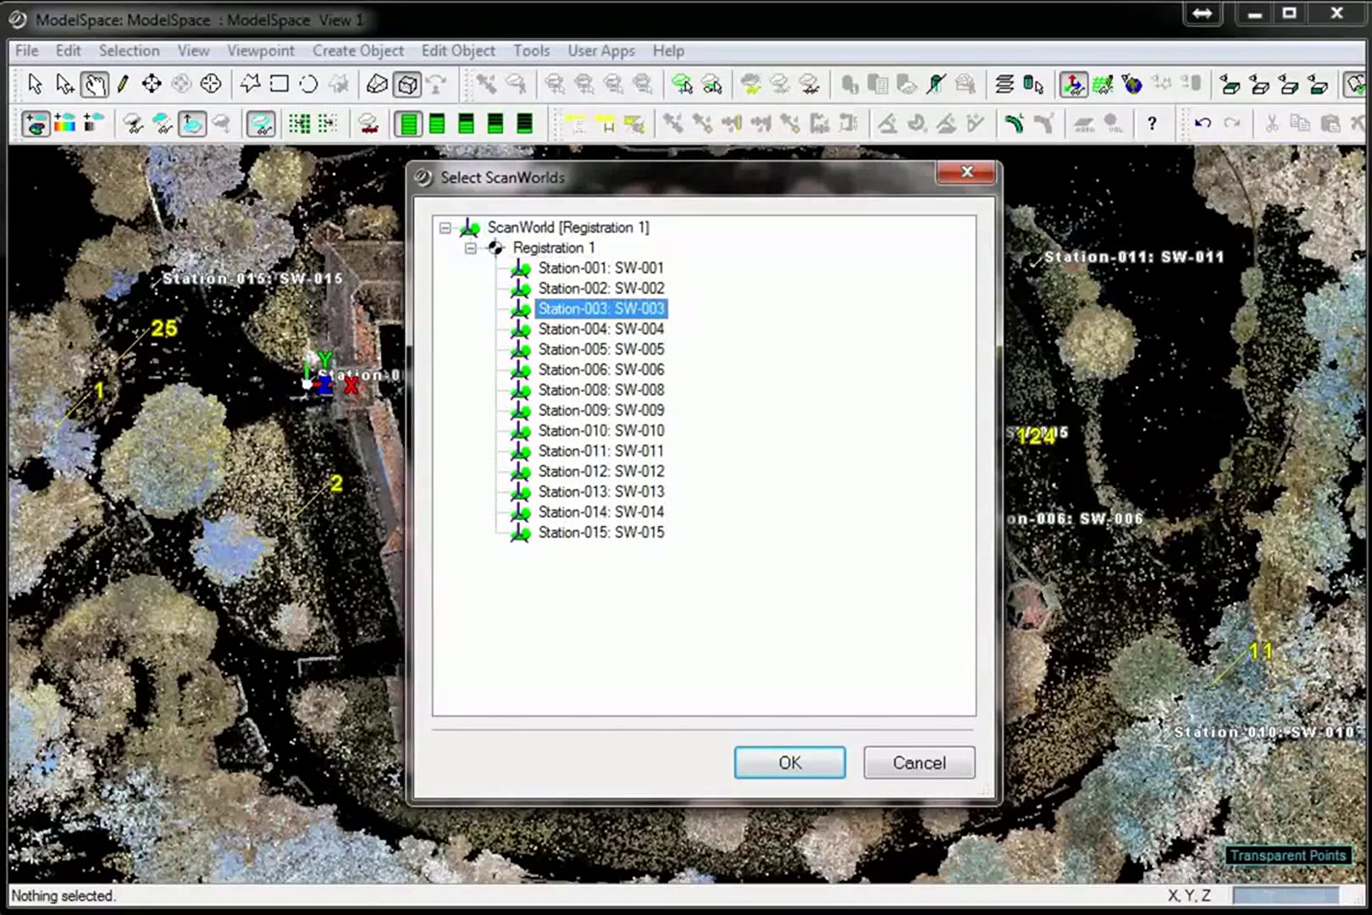
left_click(596, 329, "ctrl")
left_click(594, 347, "ctrl")
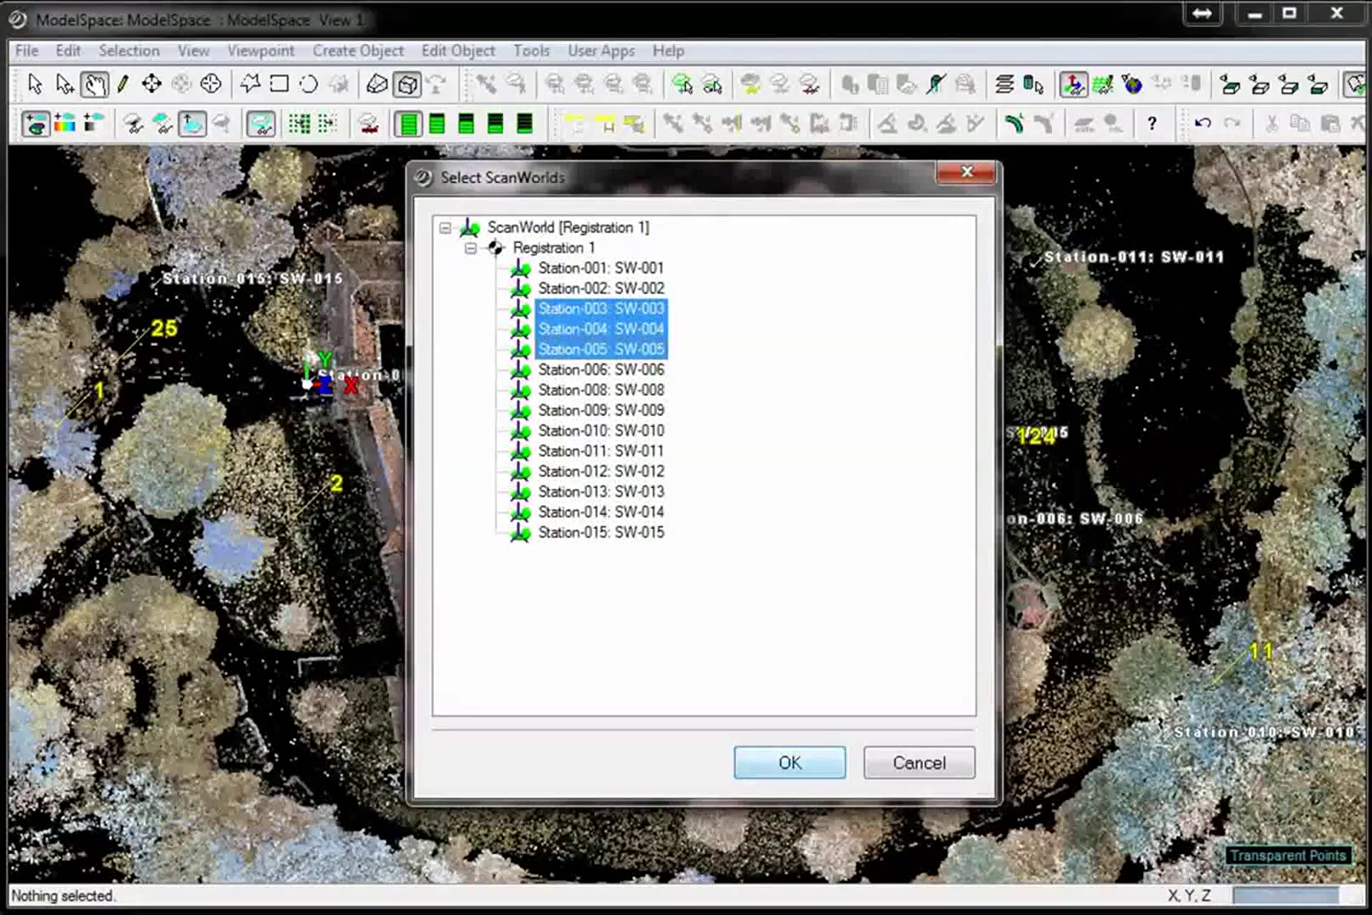
left_click(790, 762)
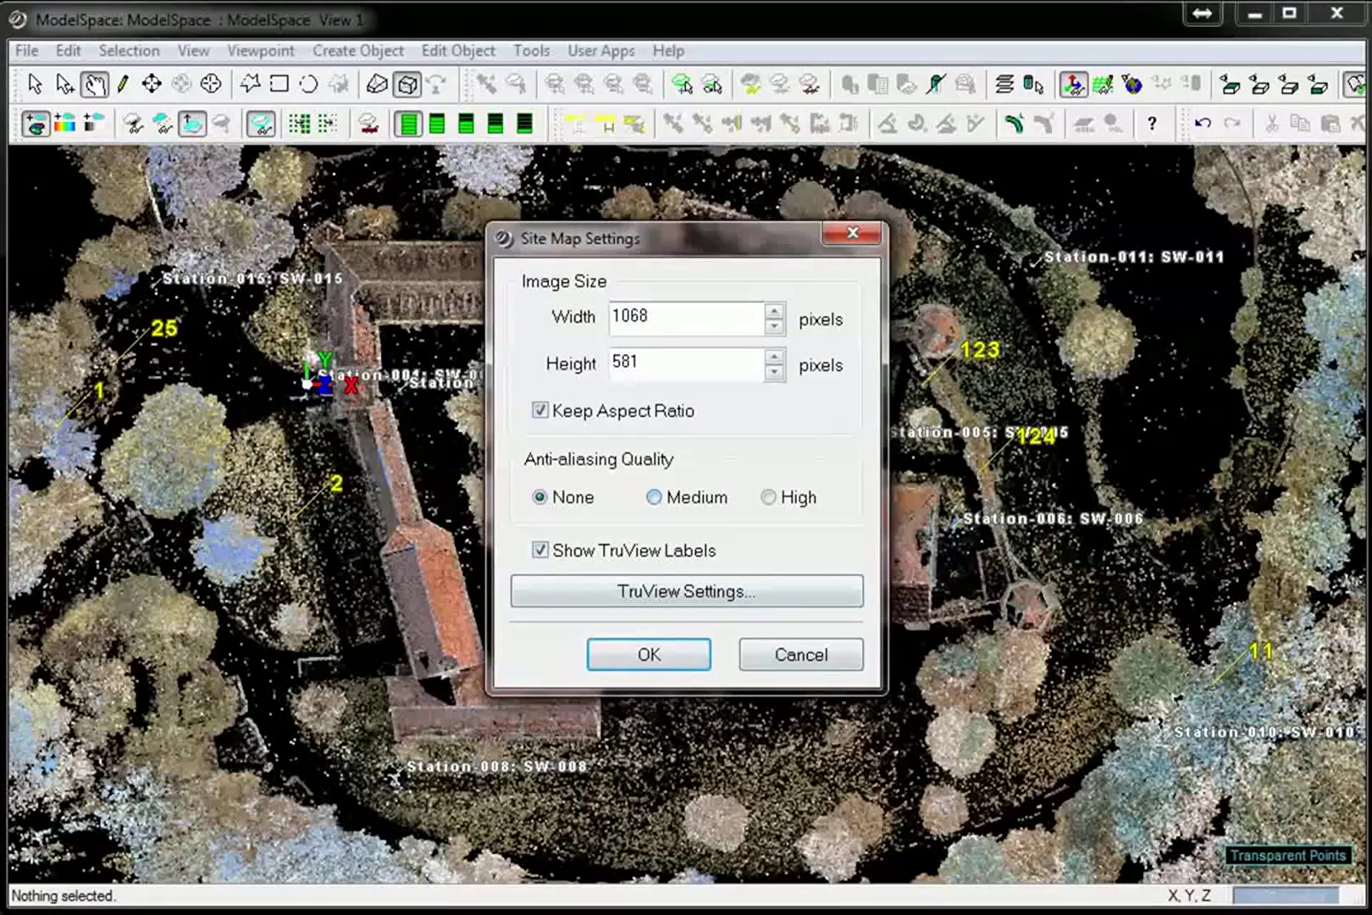
Set the site map's anti-aliasing quality to Medium and accept the TruView color map settings with Colors from Scanner mode
left_click(654, 497)
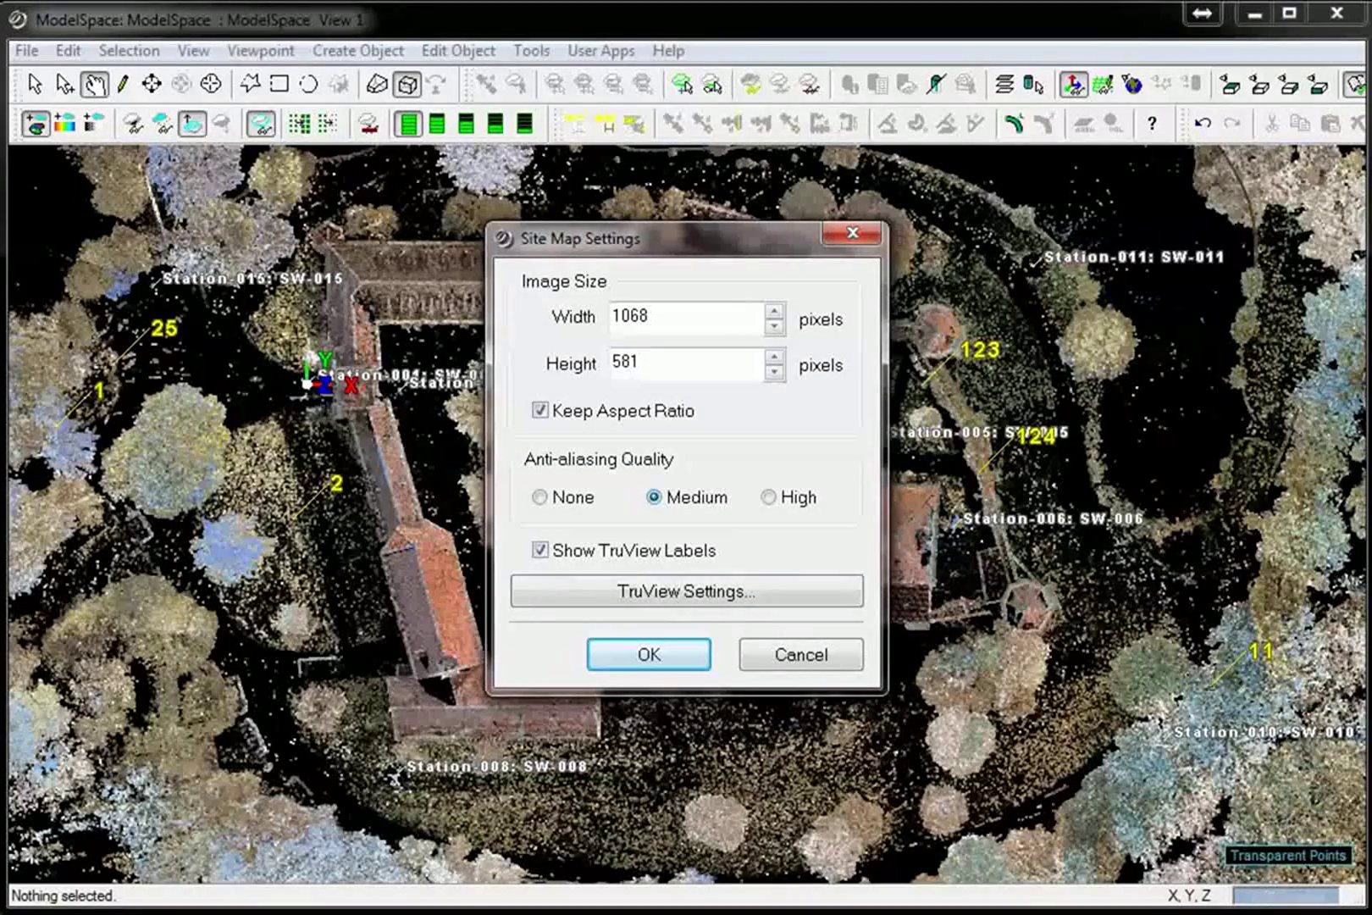
left_click(686, 591)
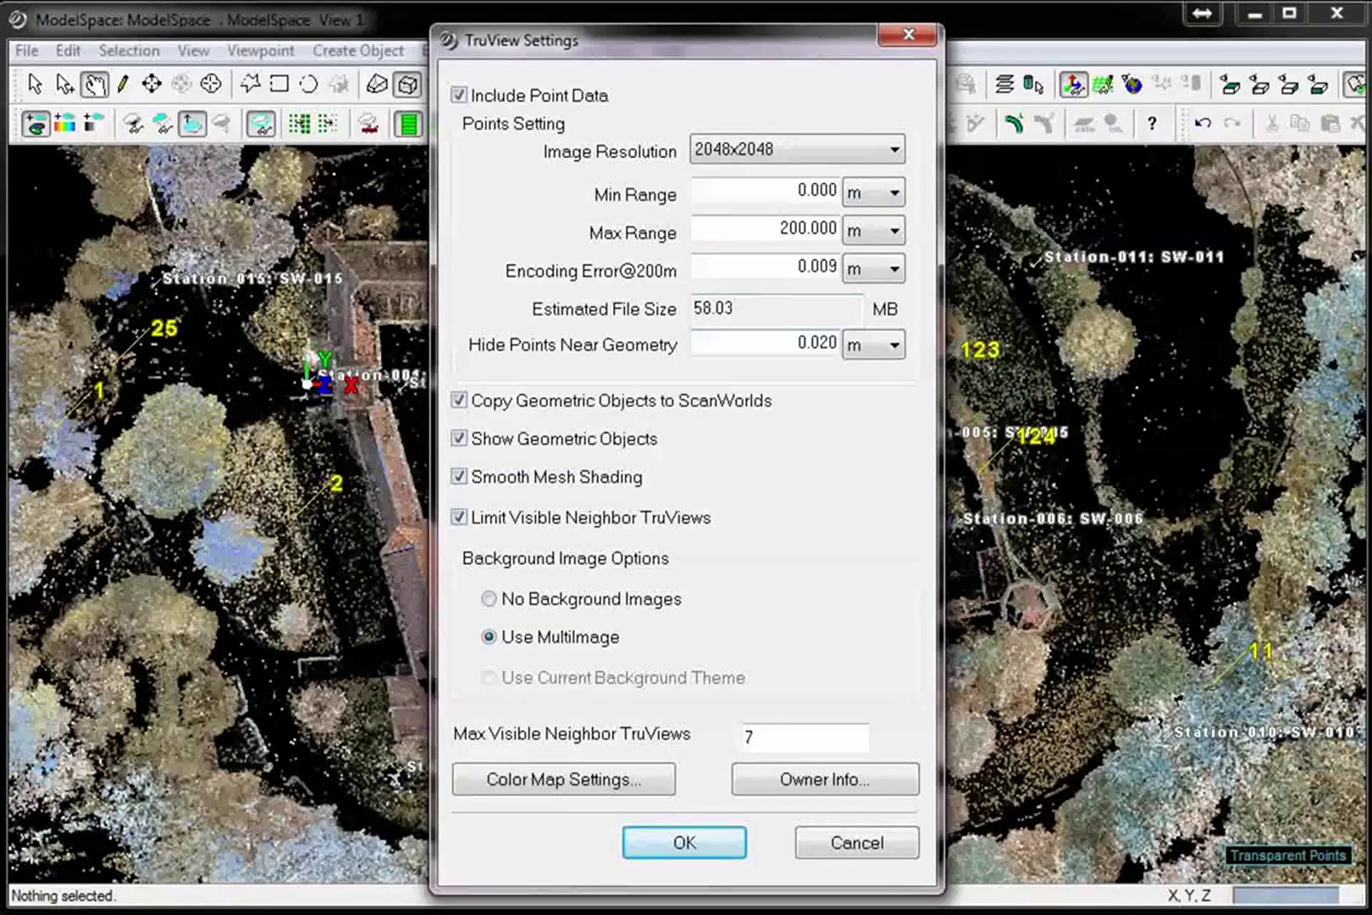
left_click(564, 779)
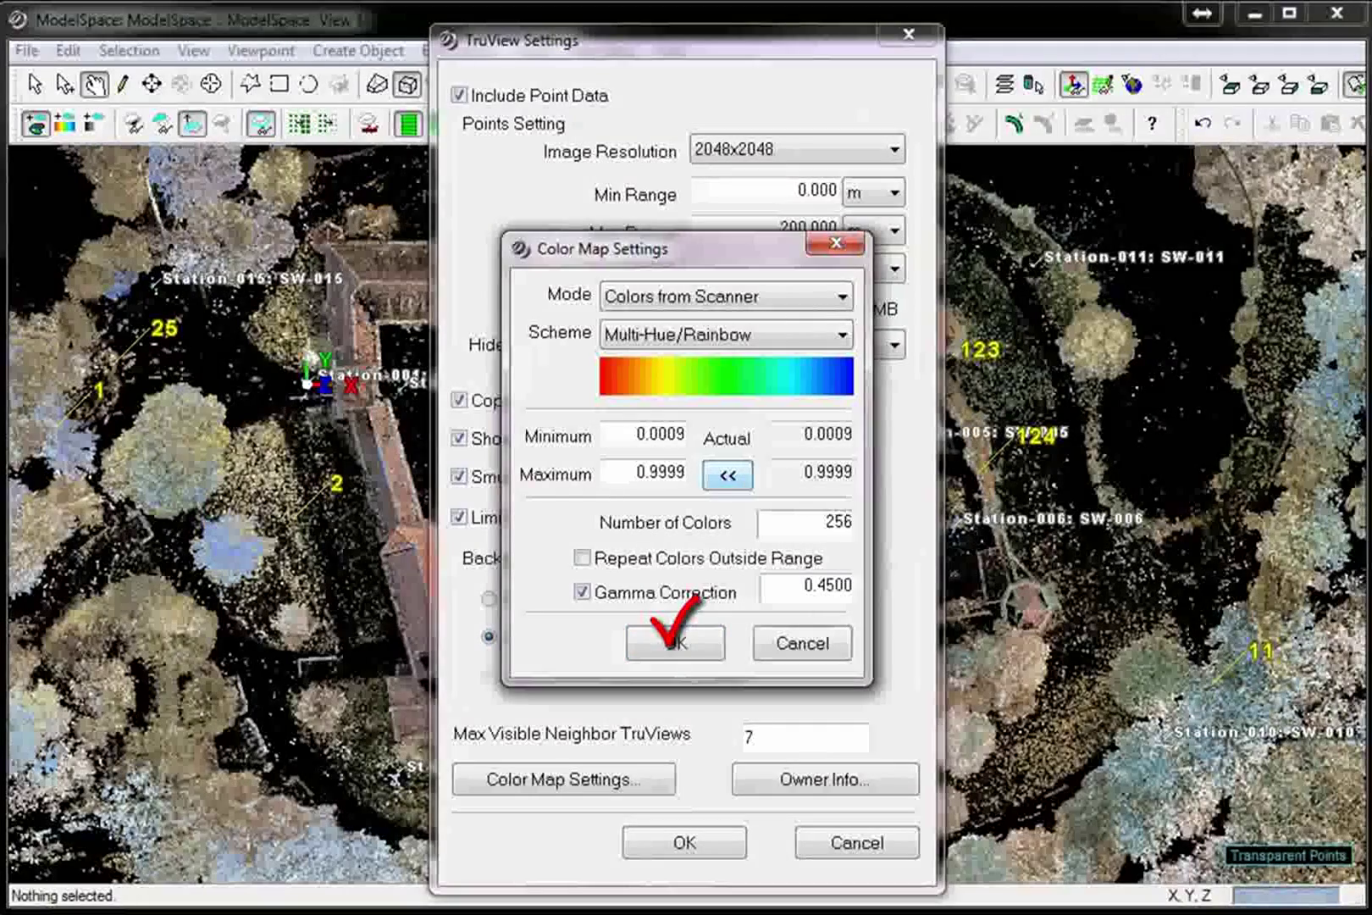
left_click(675, 644)
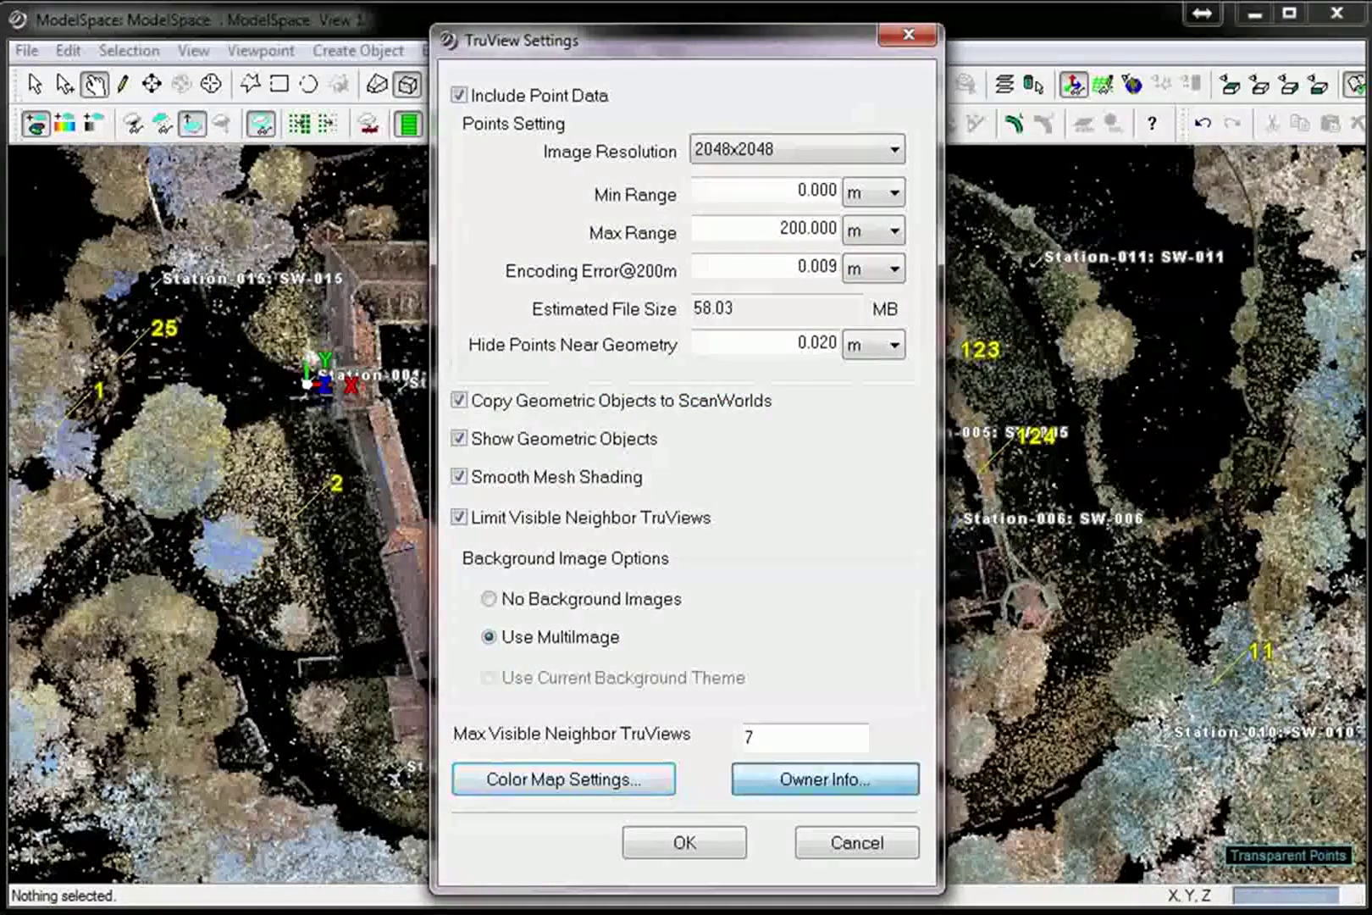
Accept the TruView owner information and the remaining TruView settings, and publish the site map
left_click(825, 779)
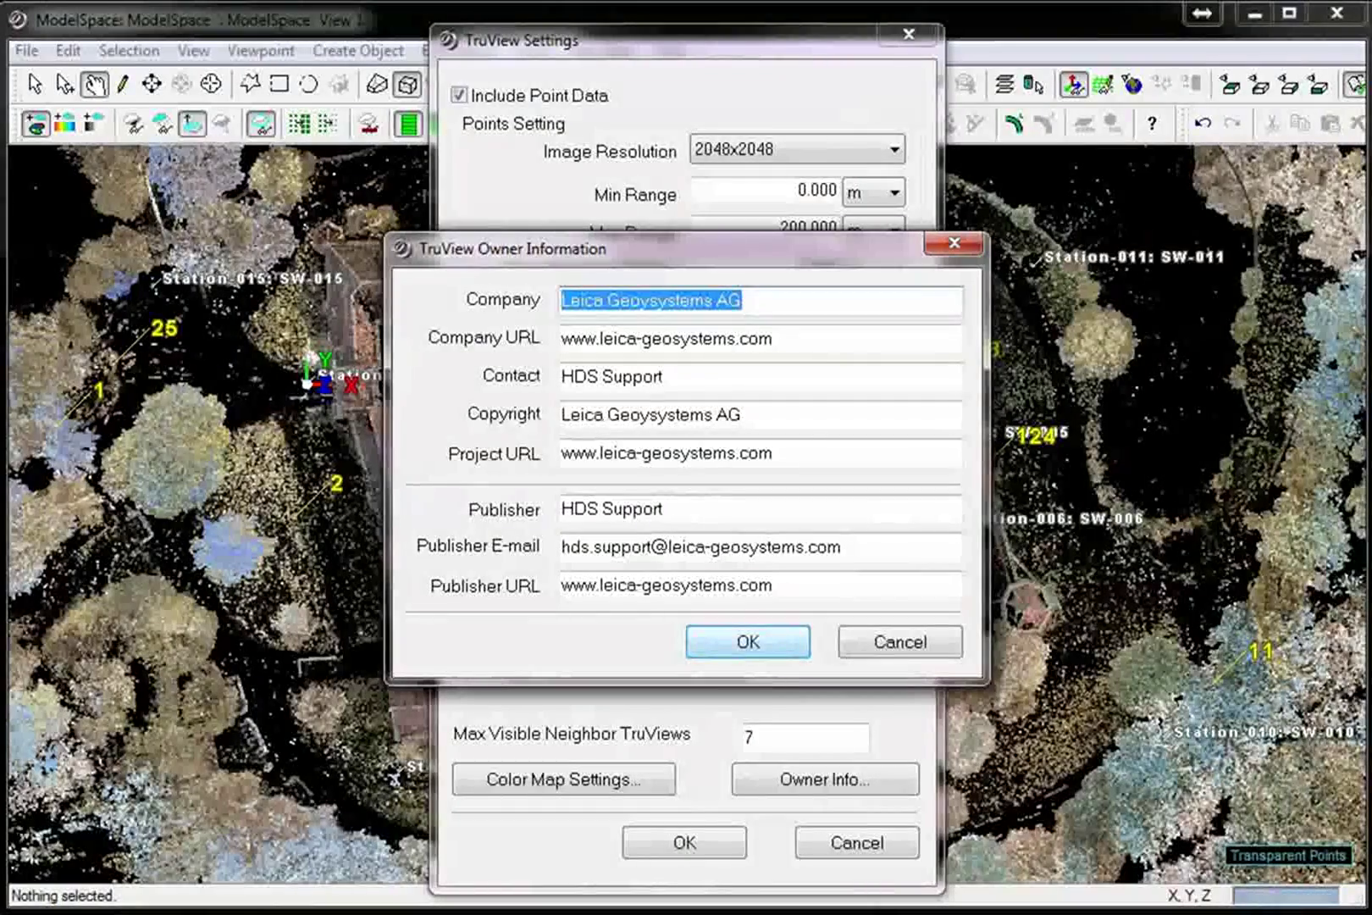
left_click(748, 642)
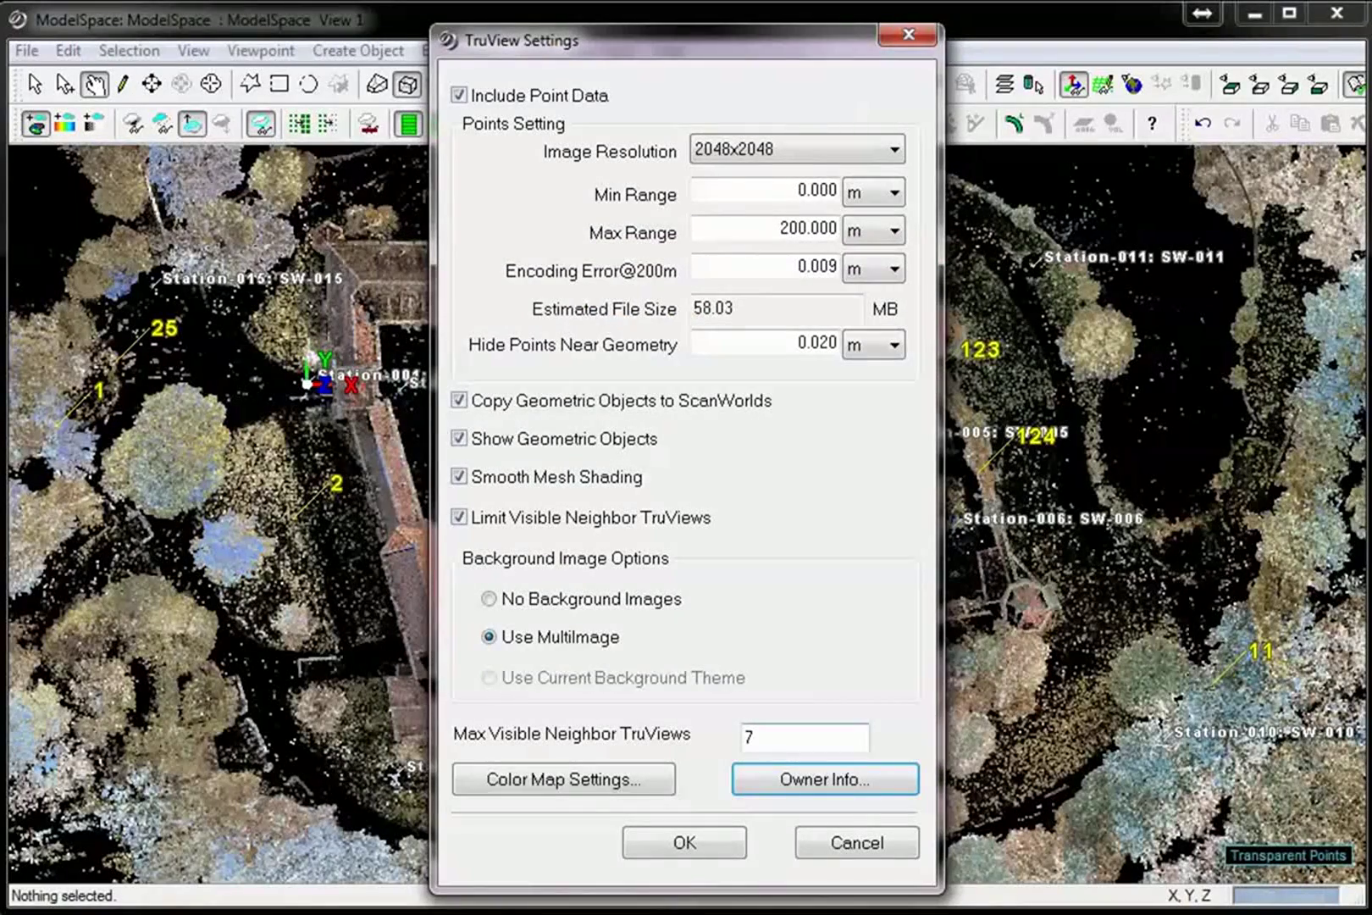
left_click(685, 843)
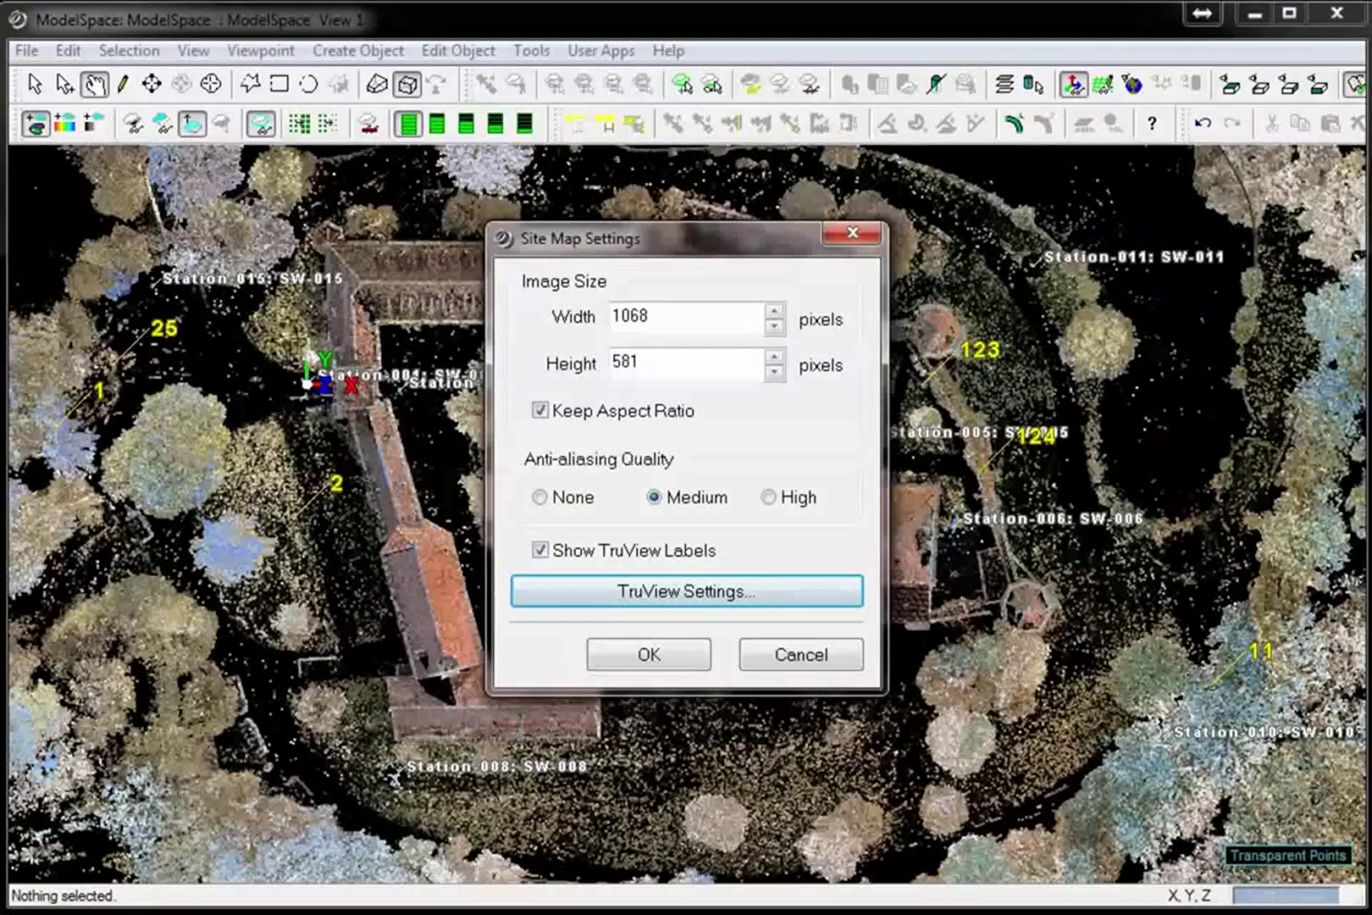
left_click(648, 653)
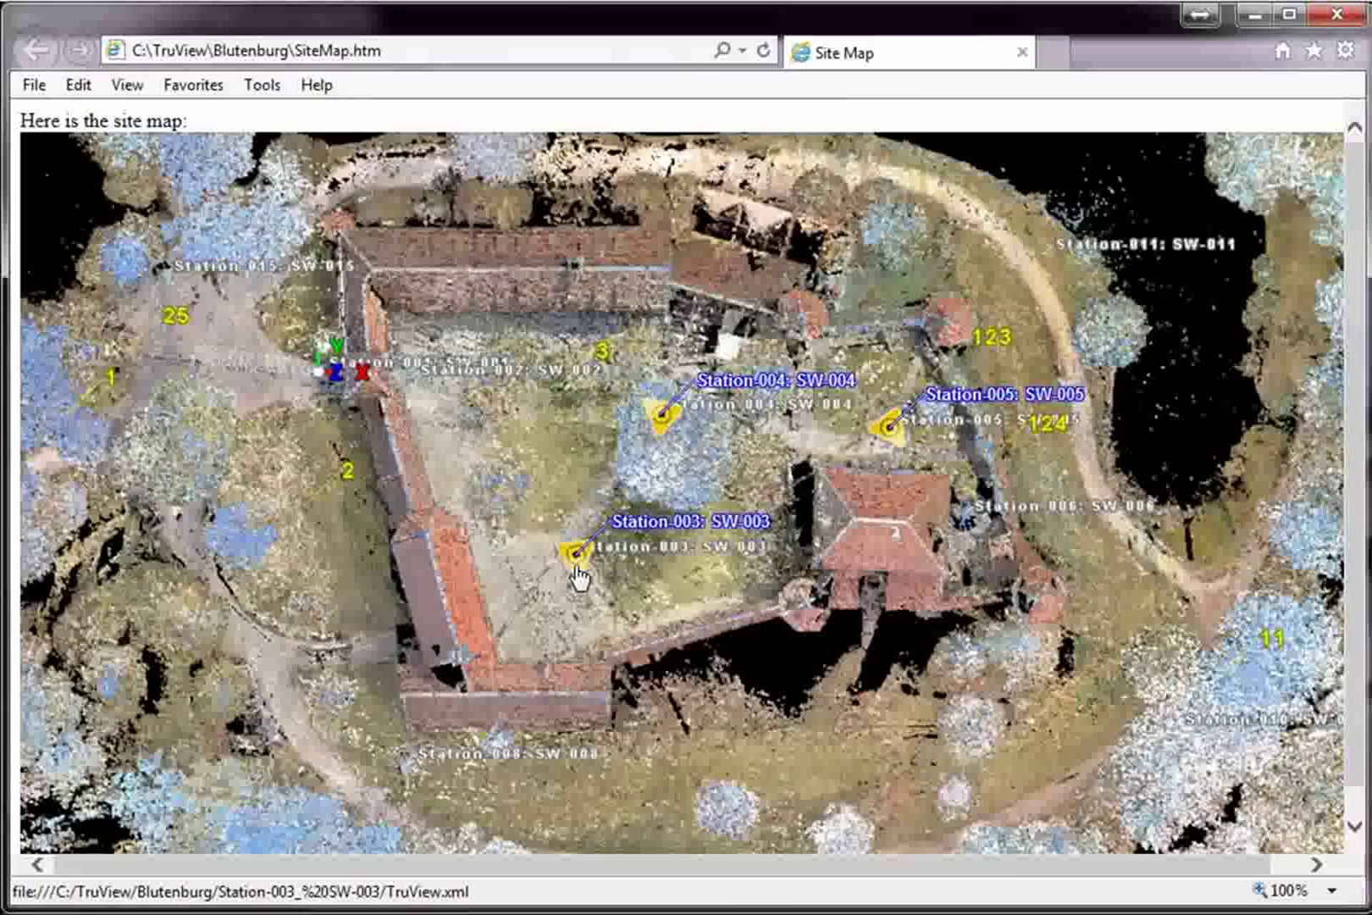
In the browser, open the Station-003 TruView from the published site map
left_click(576, 566)
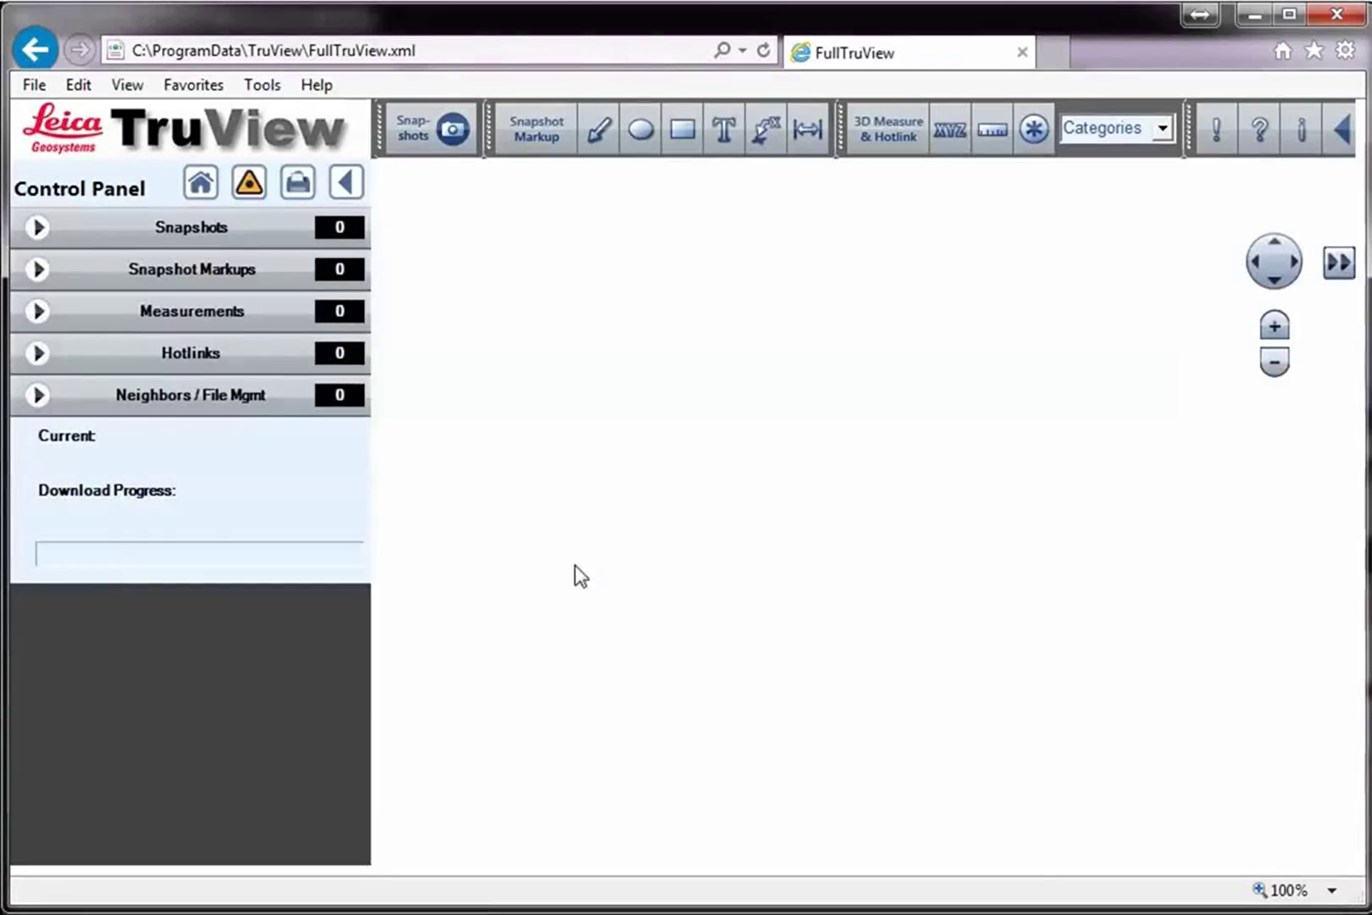